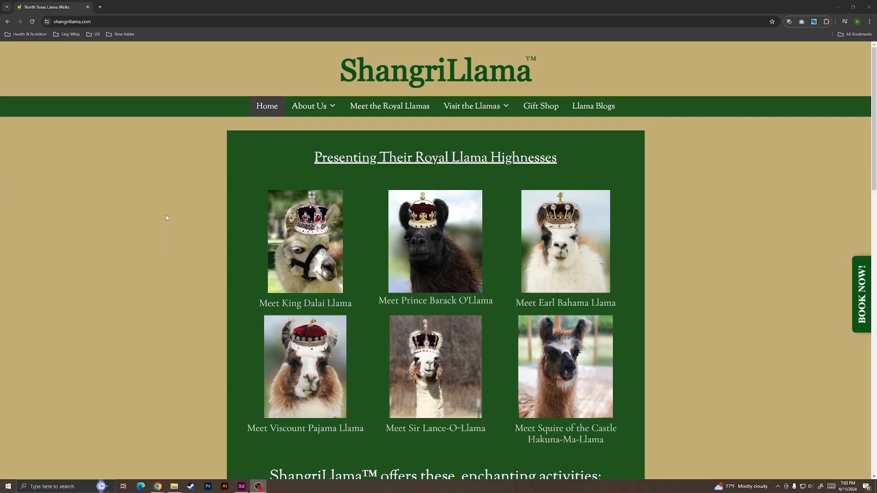
Step: Review the ShangriLlama homepage's llama profiles, activities and castle section, and switch to the sitemap document in Adobe XD
scroll(172, 210, down, 8)
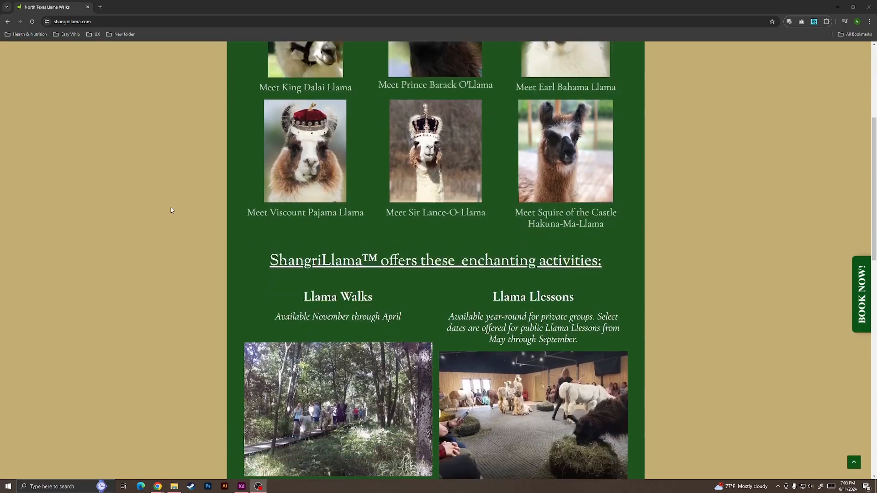
scroll(172, 210, down, 8)
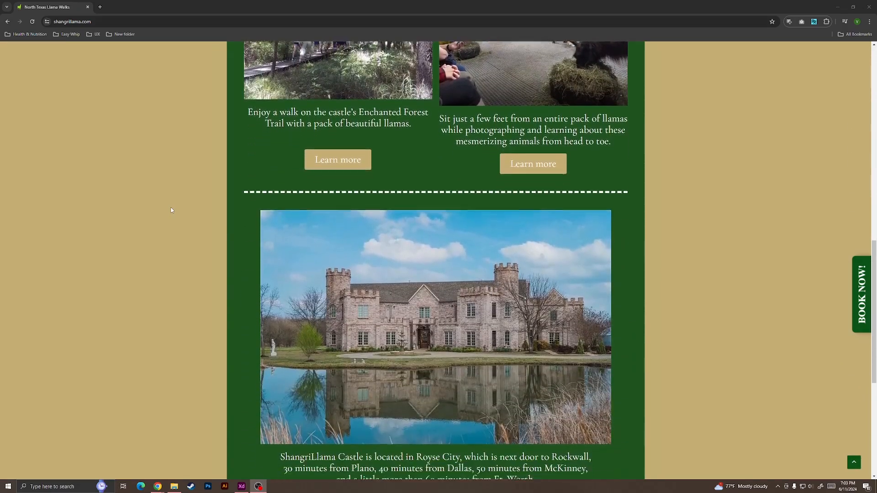
scroll(171, 210, down, 2)
scroll(173, 211, up, 12)
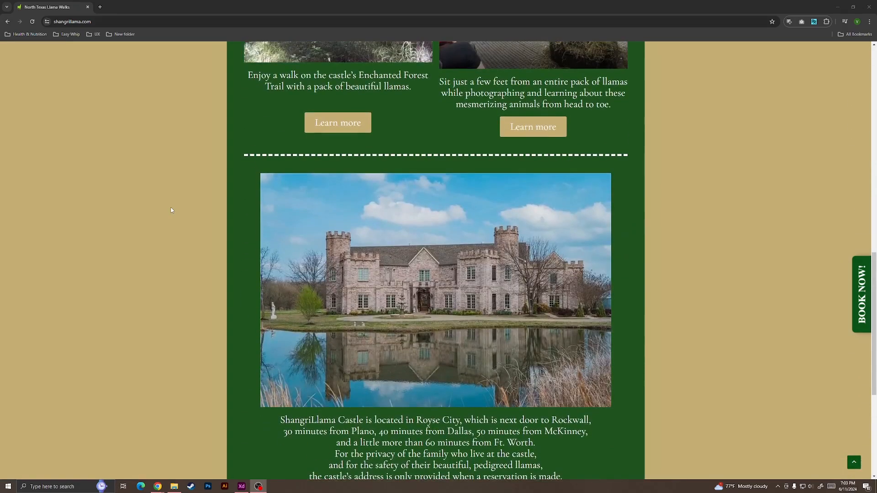
scroll(174, 212, up, 6)
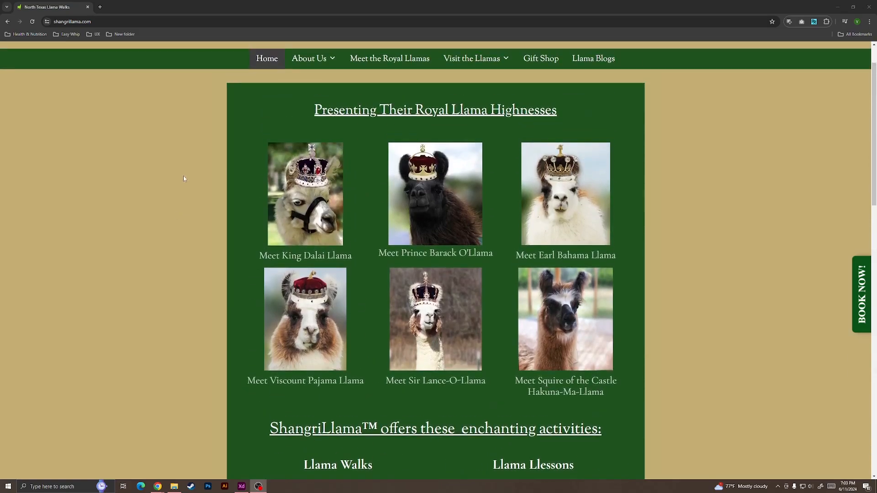
click(837, 7)
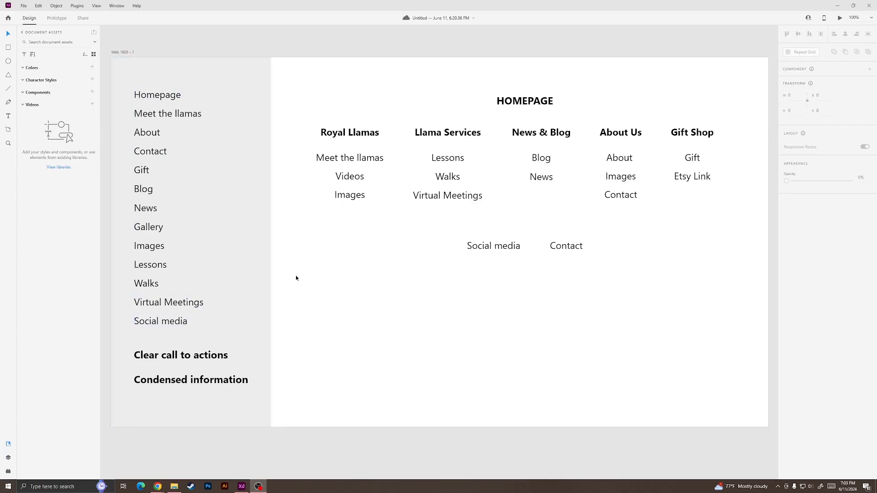
Step: Examine the homepage sitemap artboard and the Homepage content list on the second artboard
drag(295, 275, 305, 283)
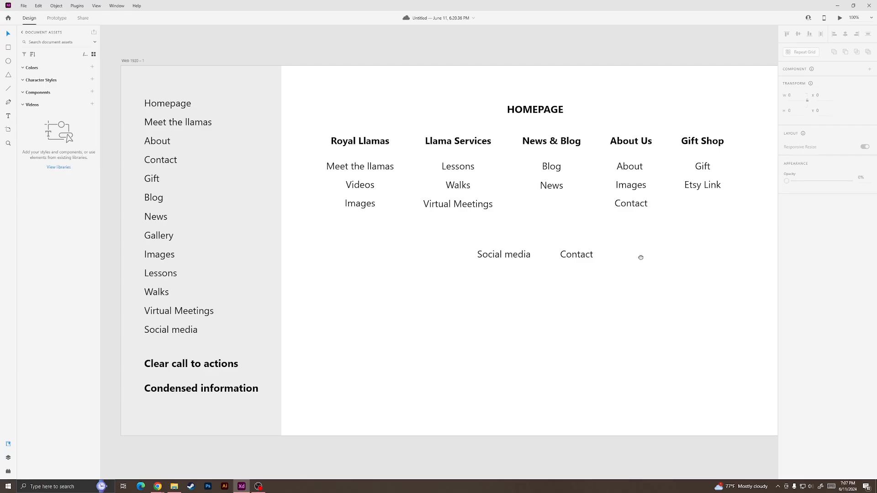
drag(639, 259, 609, 258)
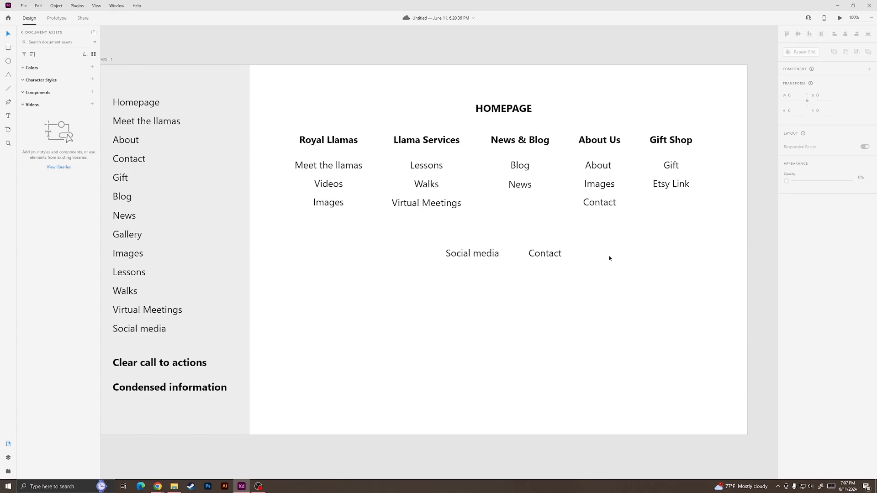
drag(616, 270, 591, 288)
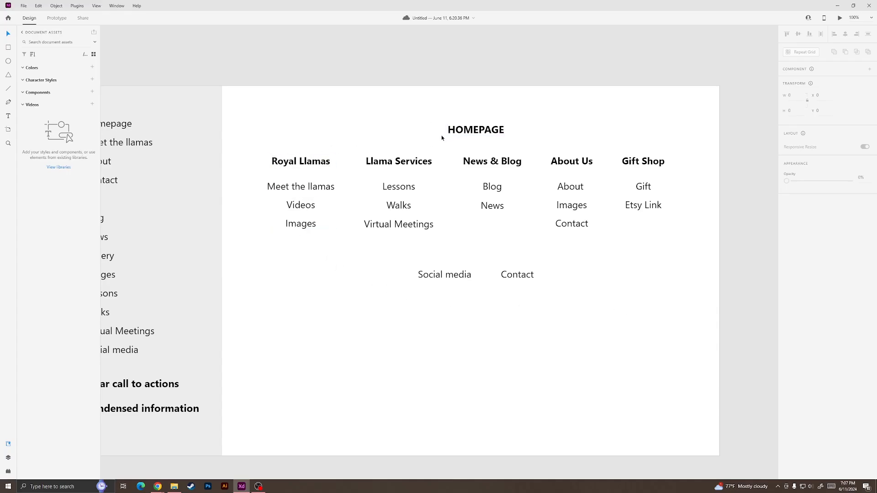
drag(442, 136, 329, 132)
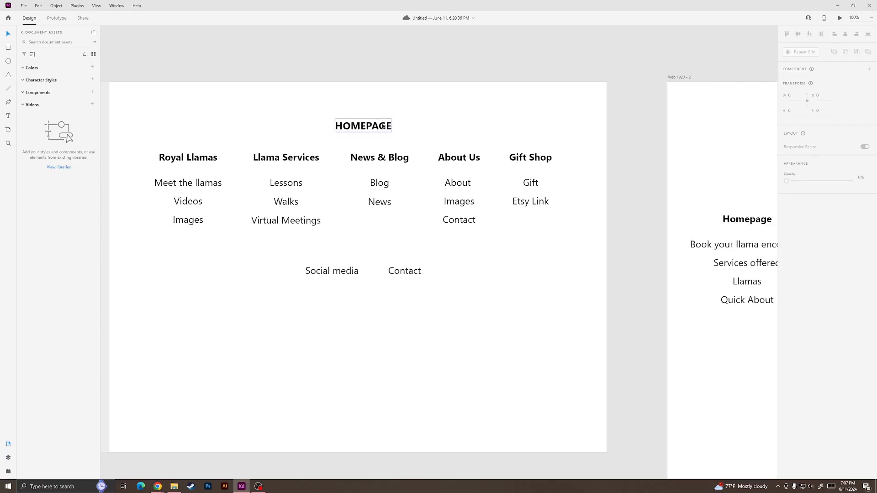
drag(634, 136, 341, 132)
drag(584, 133, 367, 108)
mouse_move(433, 125)
mouse_down()
mouse_move(397, 122)
mouse_move(419, 122)
mouse_up()
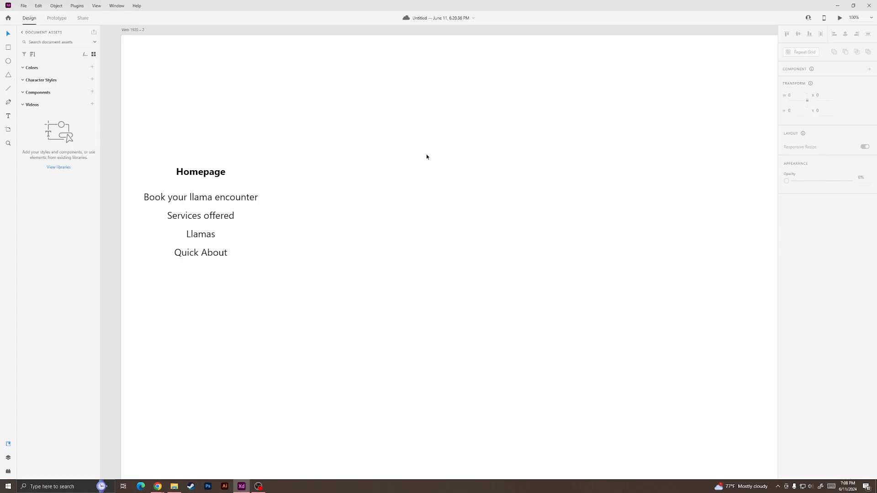
Step: Delete the page content lists below the Homepage list on the second artboard, starting with Royal Llamas
scroll(481, 118, down, 1)
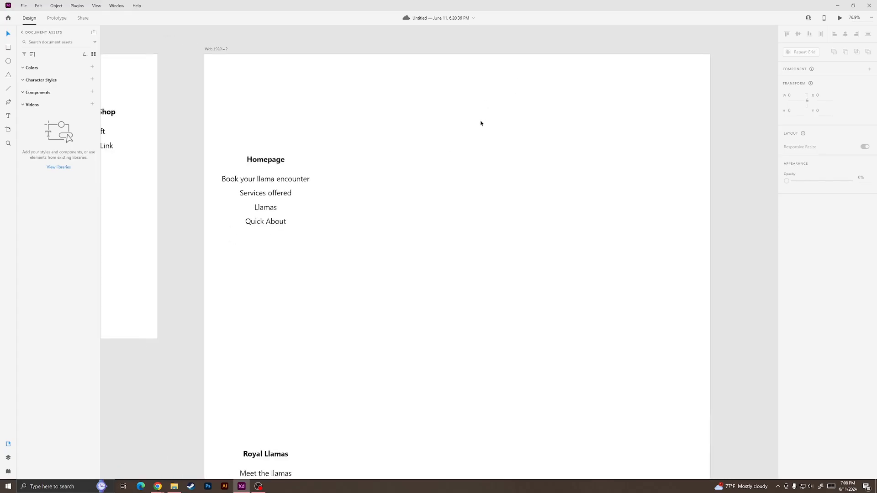
scroll(465, 189, down, 1)
scroll(468, 172, down, 2)
drag(356, 241, 427, 447)
key(Delete)
scroll(491, 276, up, 3)
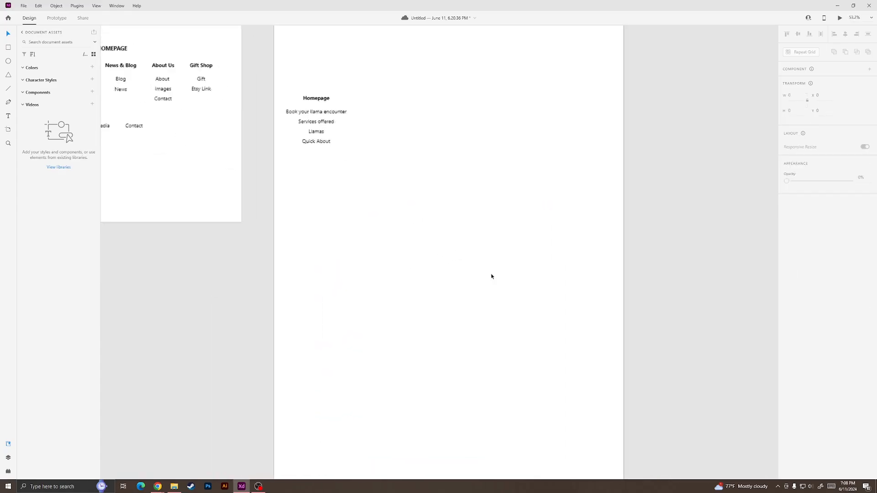
scroll(441, 229, up, 2)
scroll(439, 273, up, 1)
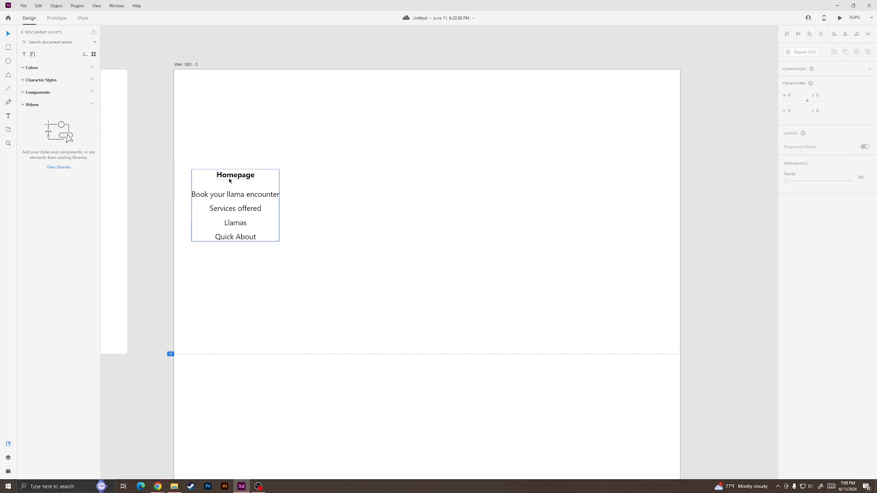
Step: Draw a page frame rectangle about 416 by 945 beside the Homepage list and move it to about X 544, Y 61
click(8, 47)
mouse_move(332, 104)
mouse_down()
mouse_move(400, 314)
mouse_move(432, 363)
mouse_move(445, 358)
mouse_up()
scroll(451, 336, up, 2)
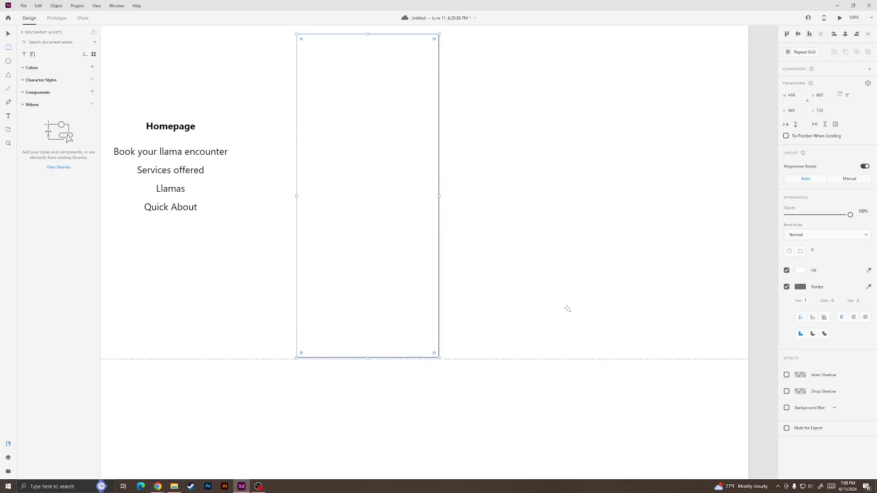
scroll(694, 260, up, 1)
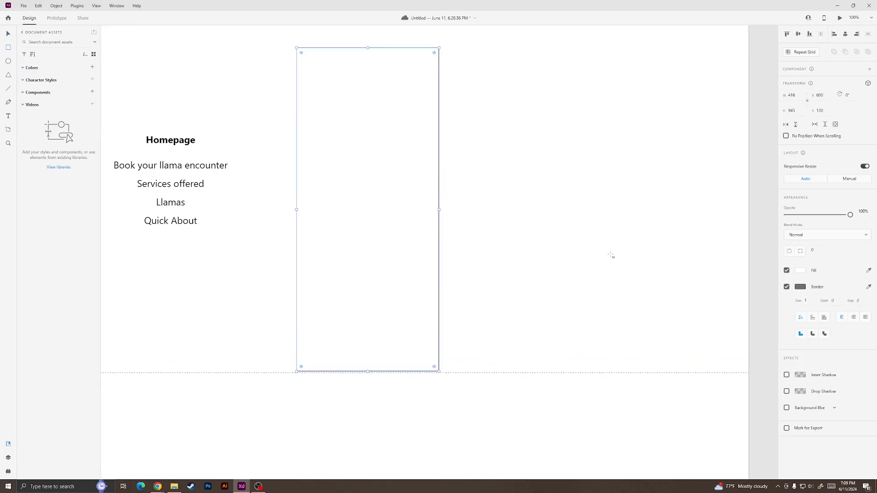
drag(613, 254, 622, 327)
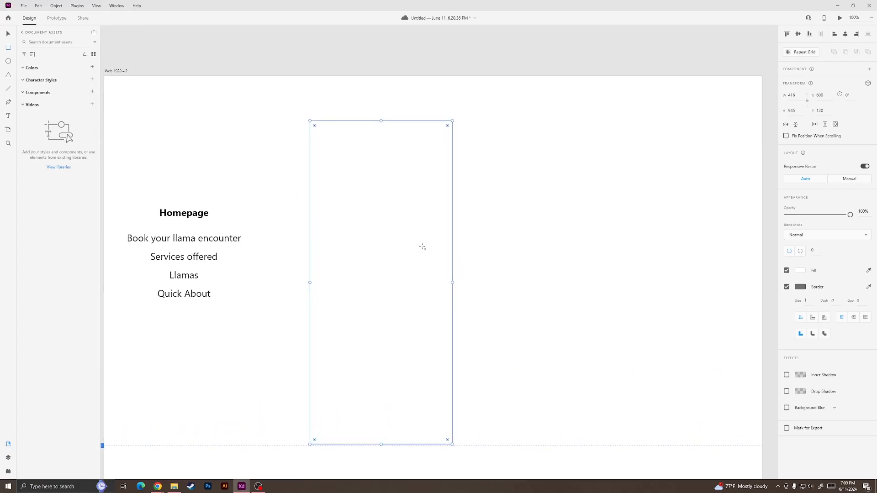
click(428, 276)
key(v)
drag(398, 332, 380, 308)
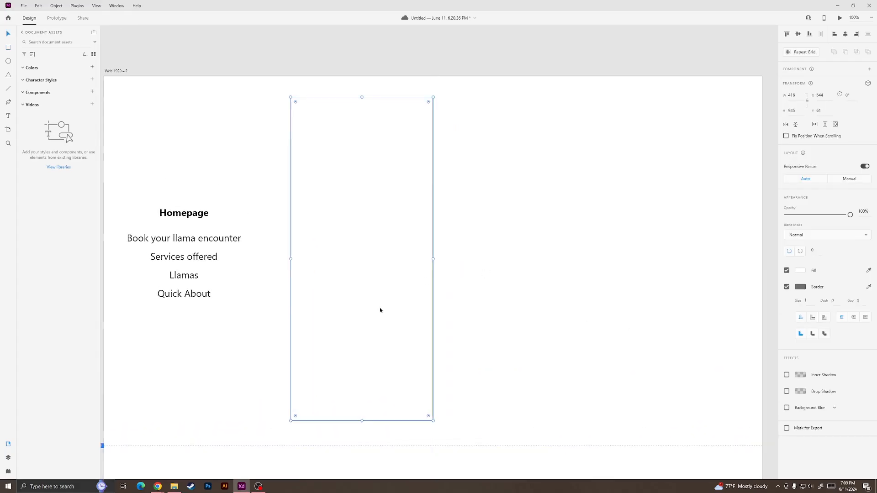
click(224, 112)
Step: Draw a header bar about 57 high across the top of the page frame and fit its left edge to the frame
click(8, 47)
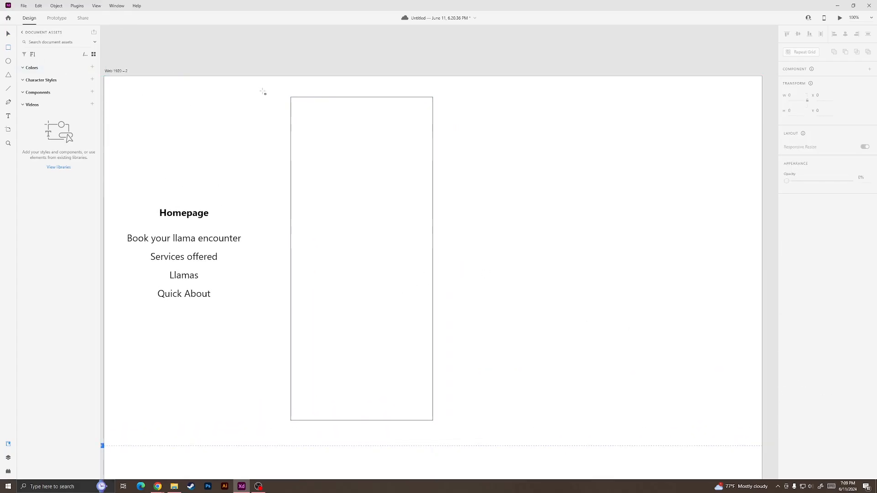
mouse_move(289, 98)
mouse_down()
mouse_move(349, 116)
mouse_move(433, 116)
mouse_up()
key(Escape)
click(290, 108)
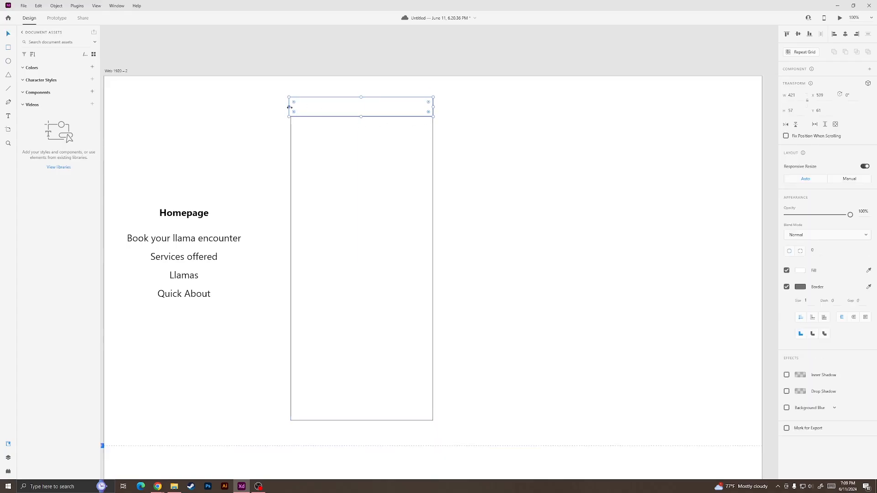
drag(289, 106, 333, 112)
Step: Make a borderless logo placeholder rectangle about 99 by 24 at the header's left end, with a medium grey fill
click(8, 48)
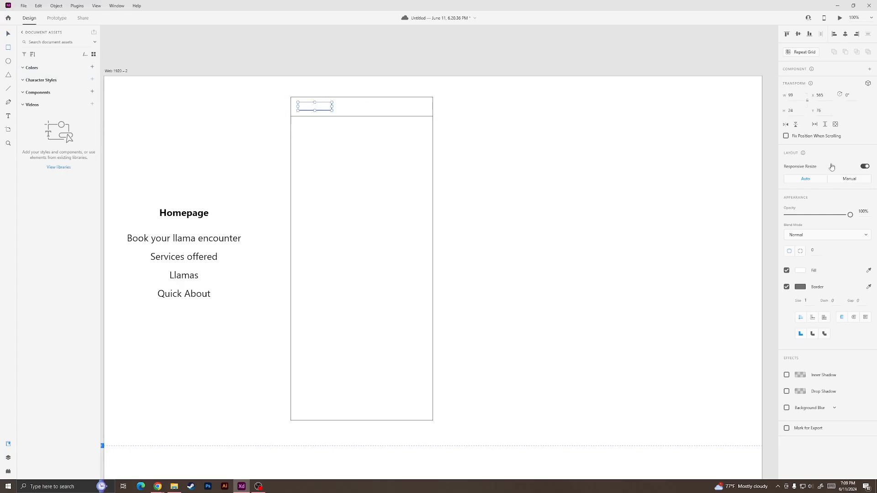
click(800, 271)
drag(708, 265, 673, 250)
click(801, 269)
click(786, 287)
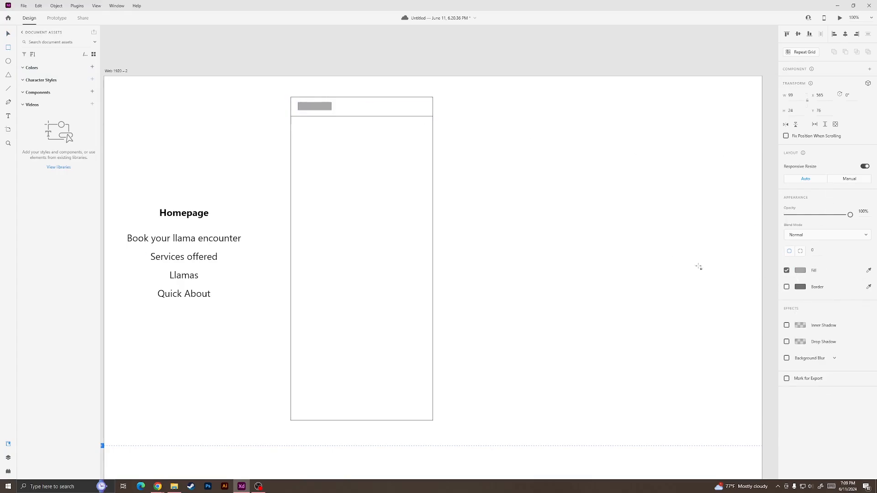
key(v)
key(Escape)
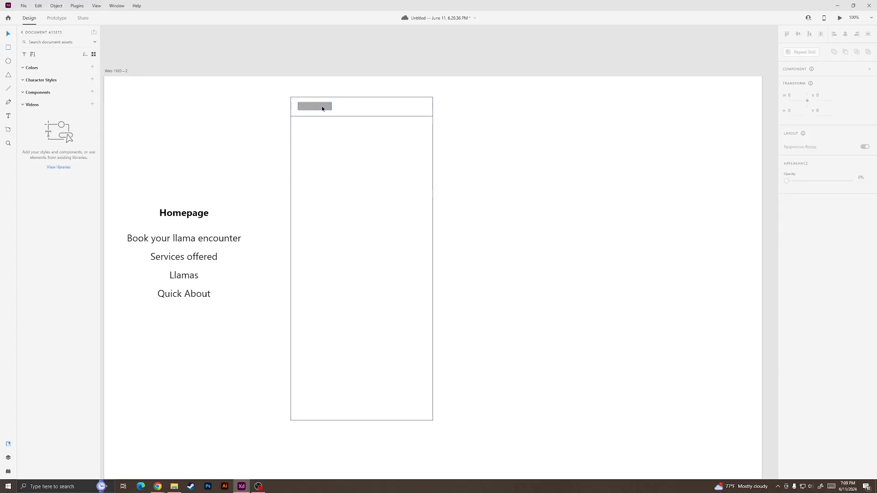
click(8, 116)
click(359, 108)
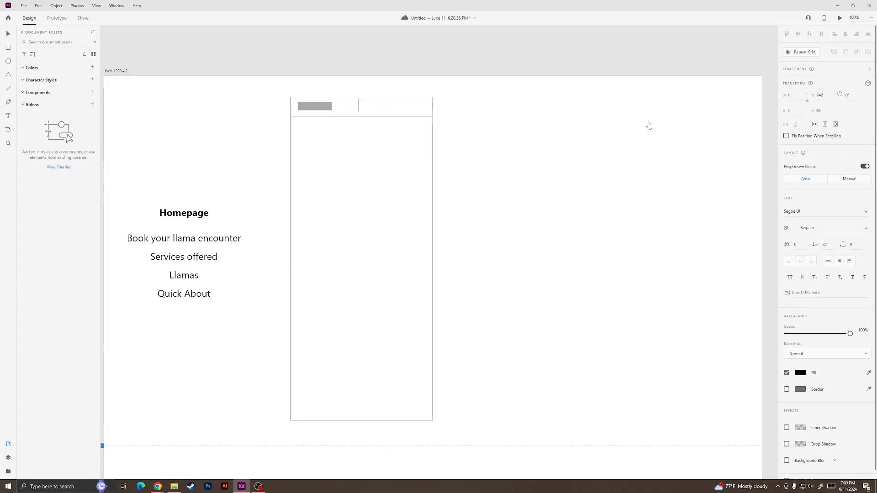
text(Navw)
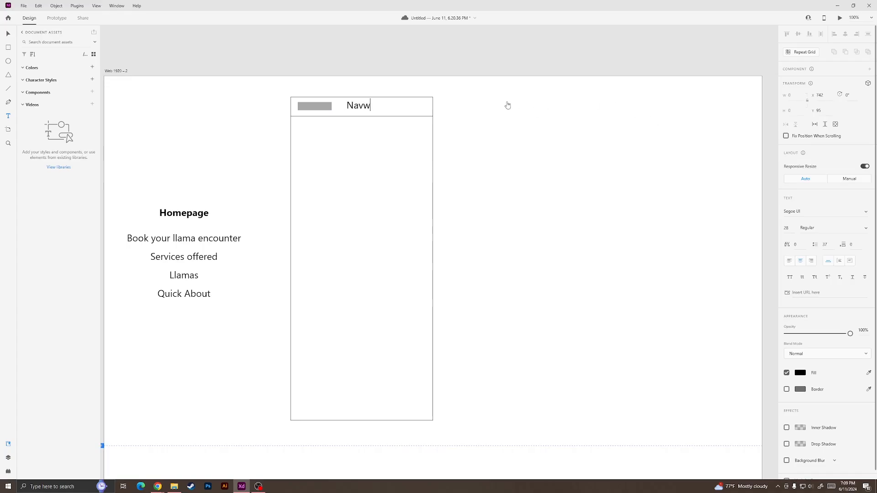
key(Escape)
key(Escape)
drag(363, 110, 415, 154)
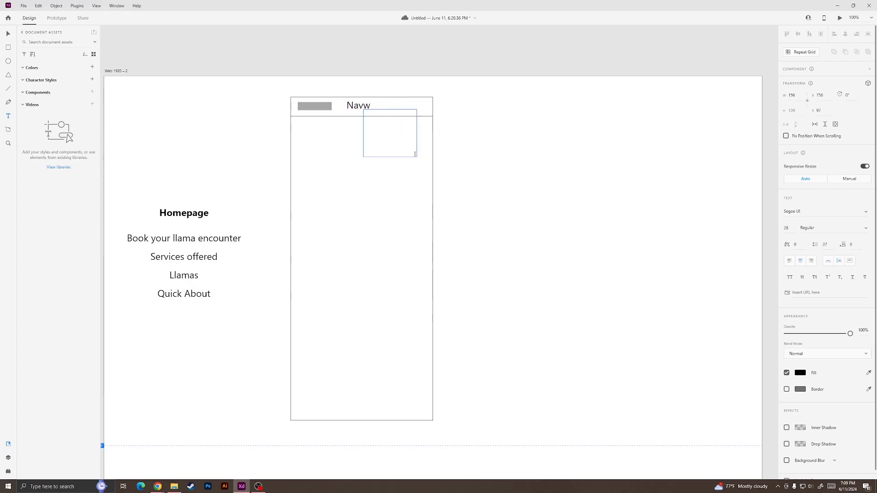
key(ctrl+z)
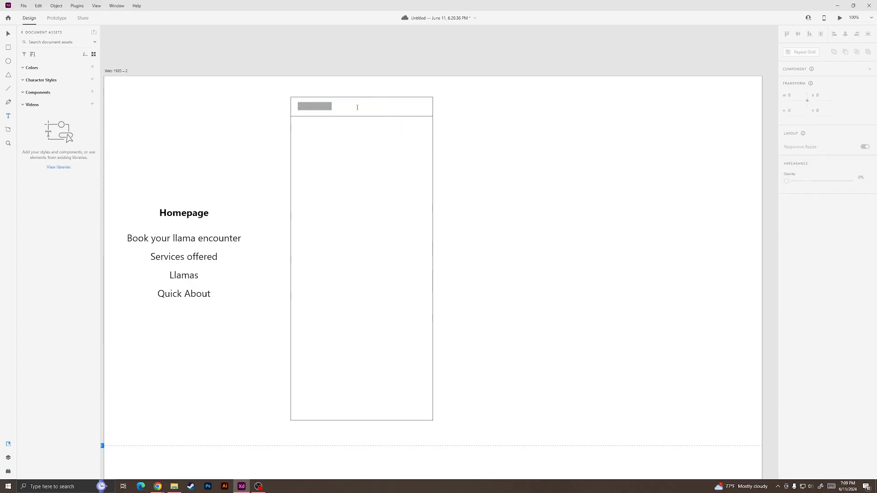
Step: Add the text "Nav" to the header bar beside the logo placeholder
click(357, 107)
text(Nav)
key(Escape)
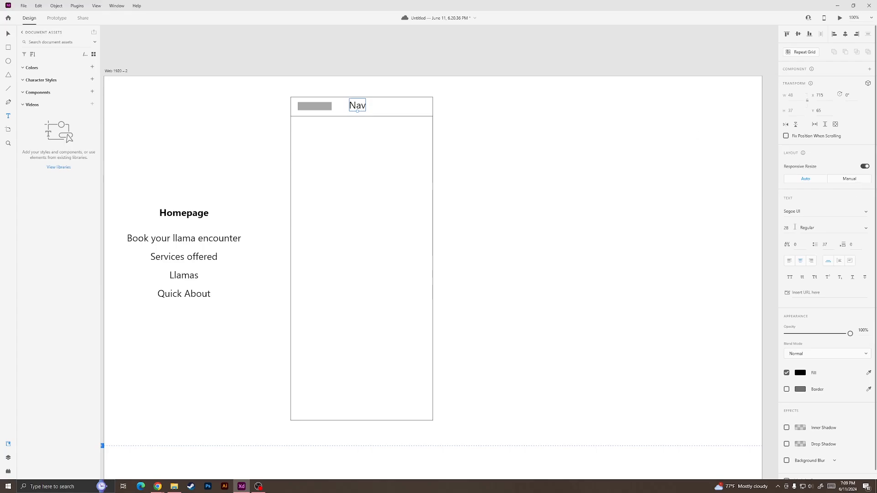
Step: Reduce the Nav text's font size to 19 and move it slightly right within the header bar
key(Down)
key(Down)
key(Down)
key(Down)
key(Down)
key(Down)
key(Down)
key(Down)
key(Down)
key(Return)
key(Escape)
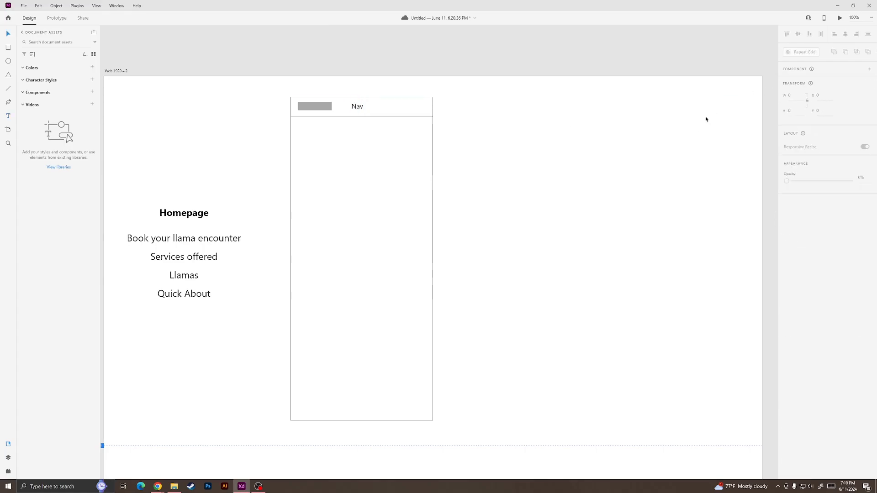
drag(361, 109, 373, 110)
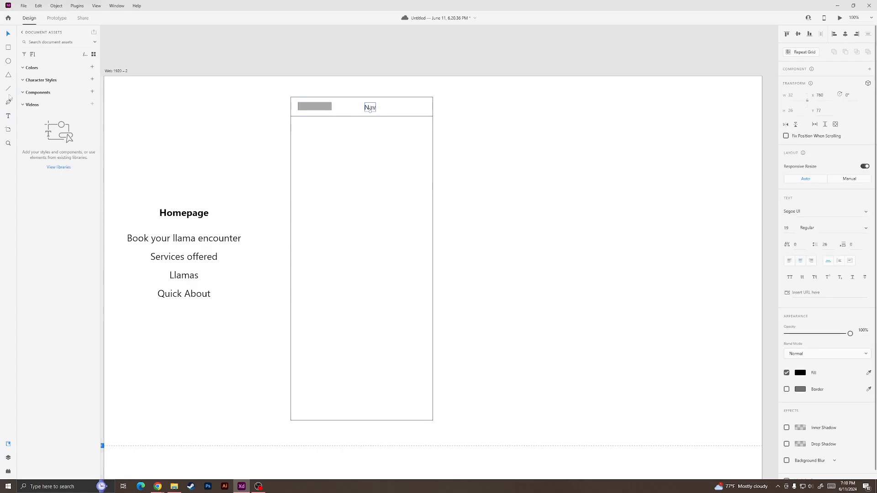
Step: Draw a hero rectangle about 416 by 194 directly below the header, fit it to the frame's width and fill it light grey
click(8, 48)
drag(289, 117, 429, 184)
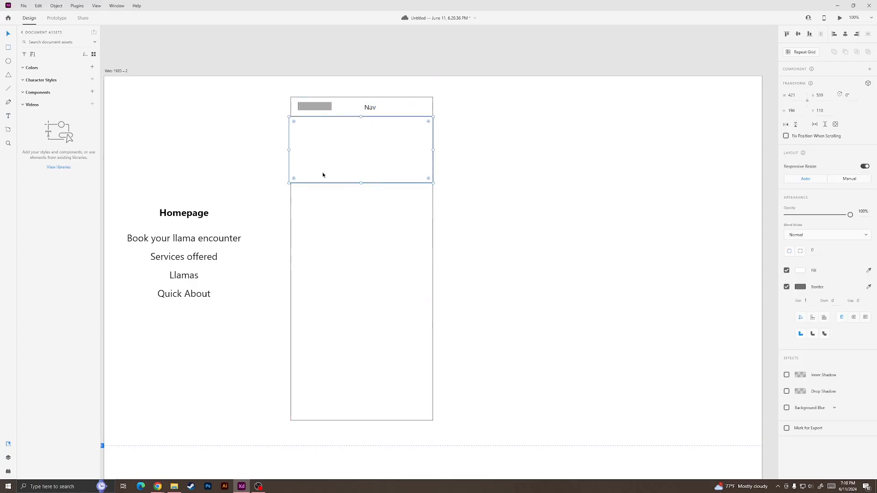
drag(289, 149, 291, 150)
click(801, 270)
drag(713, 238, 694, 241)
click(531, 213)
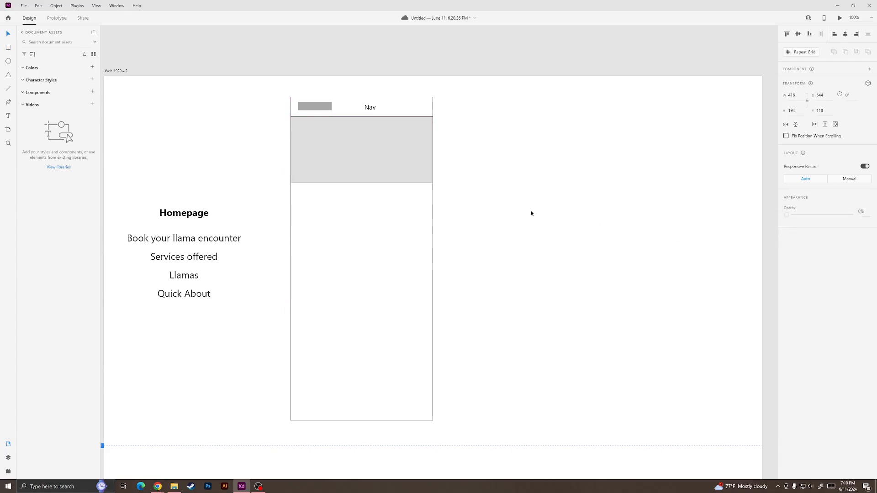
Step: Draw two crossing diagonal lines between the corners of the grey hero rectangle to mark it as an image placeholder
click(8, 89)
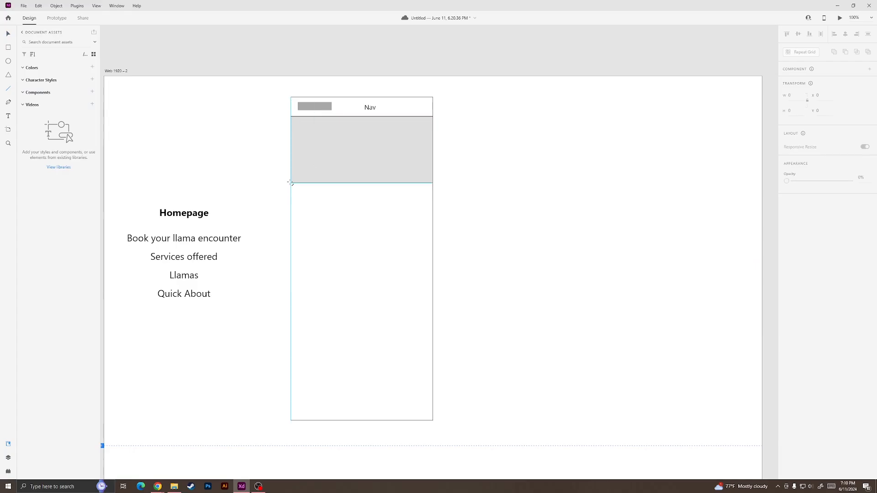
drag(291, 182, 432, 117)
drag(433, 183, 291, 117)
key(Escape)
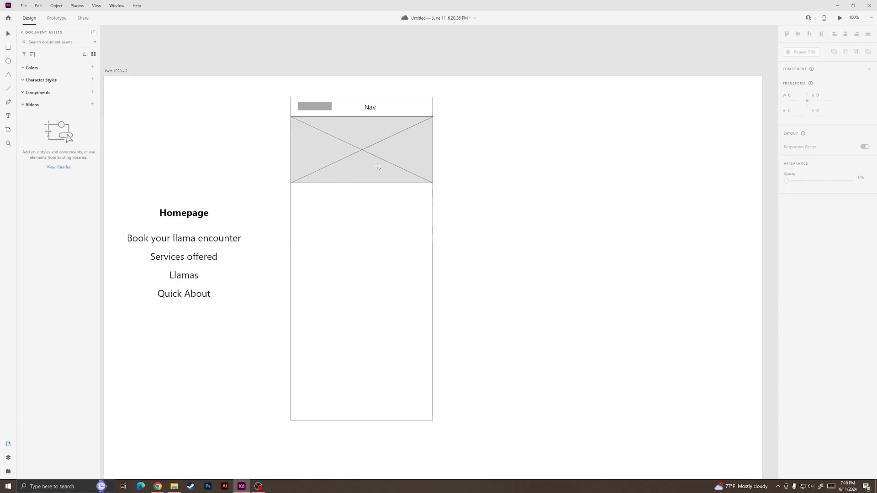
drag(463, 177, 364, 133)
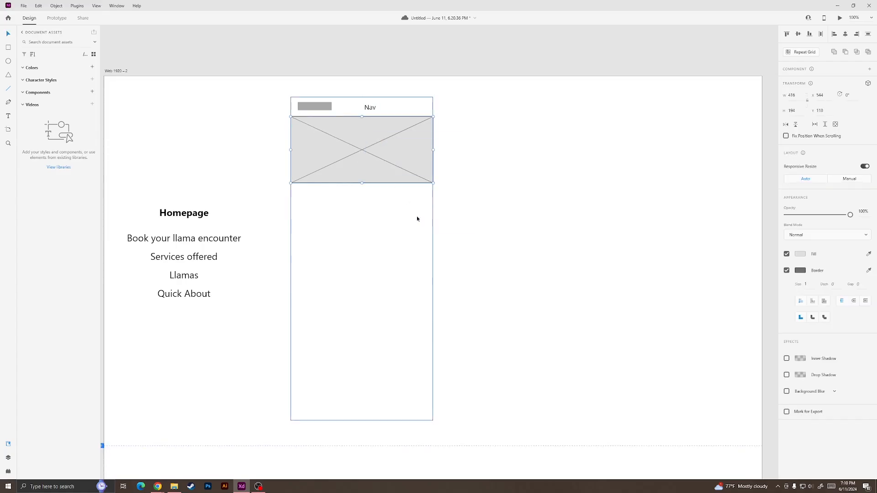
Step: Move the "Book your llama encounter" text from the Homepage list onto the hero placeholder's centre and bring it to the front
click(186, 239)
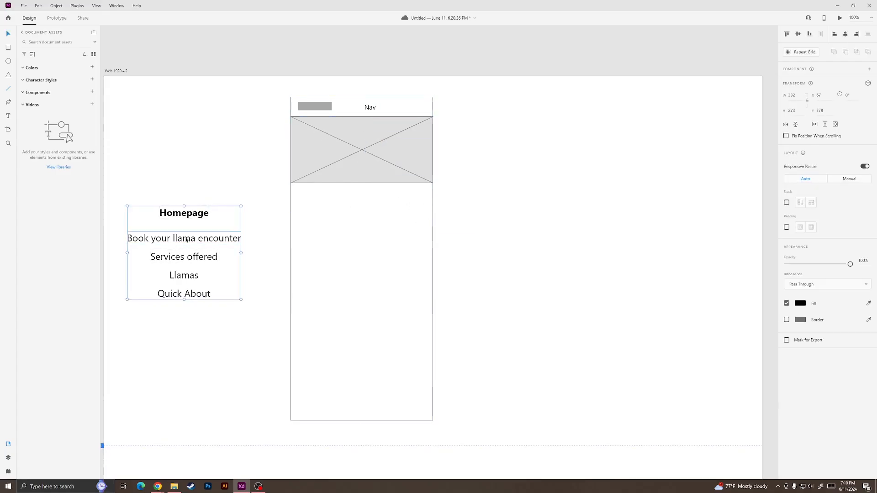
click(166, 307)
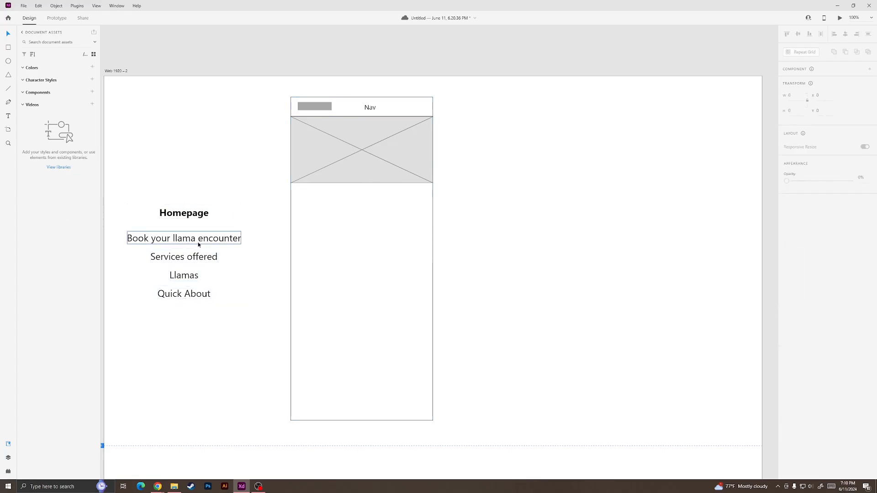
drag(198, 242, 382, 151)
key(ctrl+shift+bracketright)
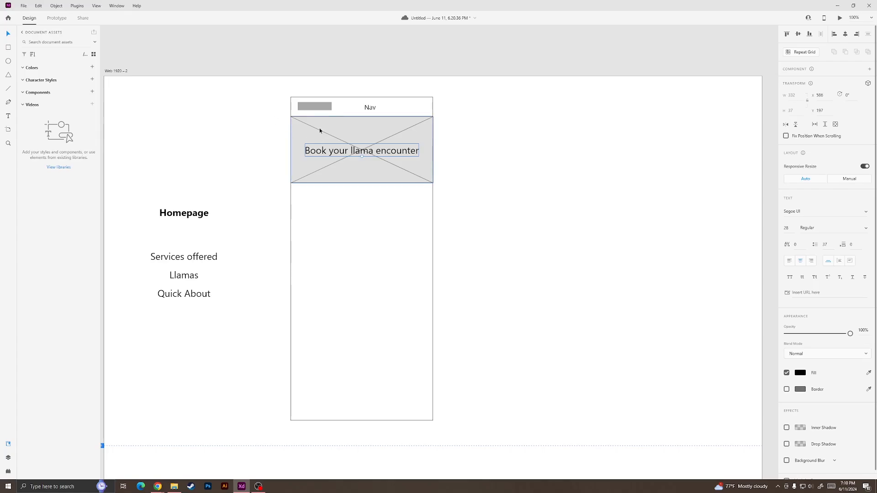
click(523, 240)
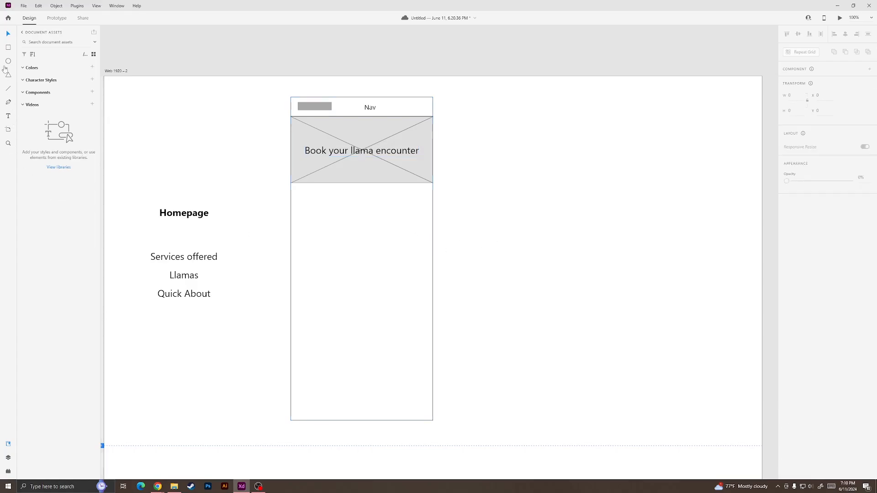
click(8, 47)
drag(304, 194, 397, 216)
shift+click(335, 213)
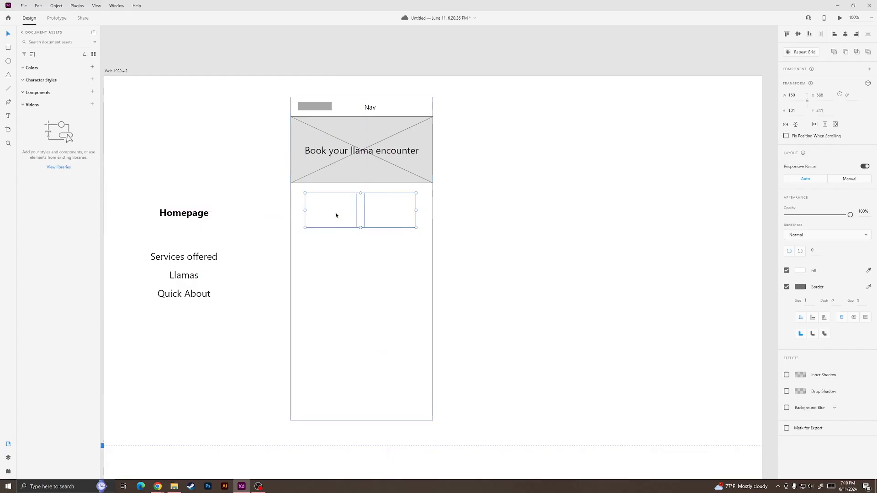
key(Delete)
Step: Place two small copies of the crossed grey image placeholder side by side below the hero image
drag(417, 177, 402, 232)
drag(401, 264, 359, 228)
shift+click(342, 216)
click(483, 244)
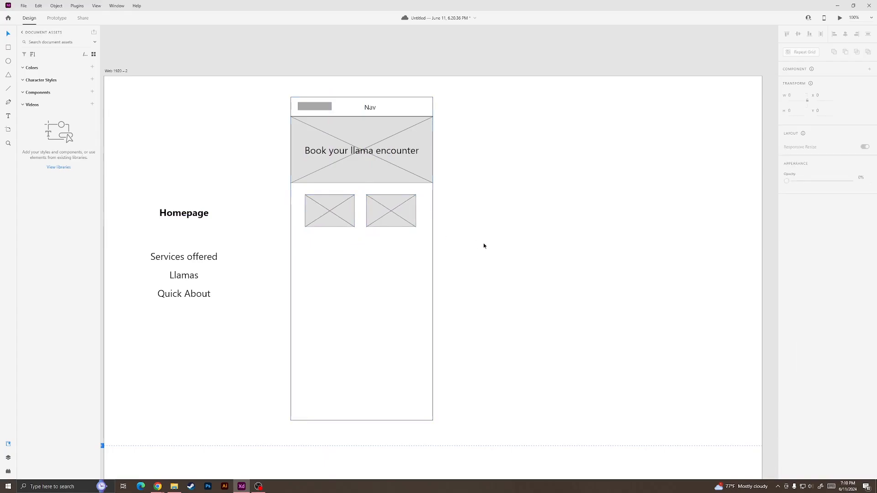
Step: Examine how the diagonal lines meet the corners of the small image placeholder, and return to the whole wireframe
key(z)
drag(366, 228, 339, 206)
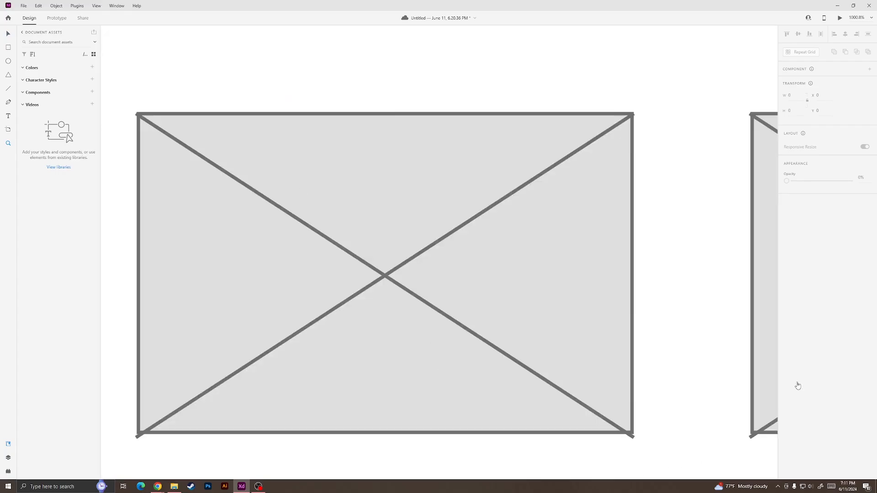
key(ctrl+0)
scroll(716, 126, up, 1)
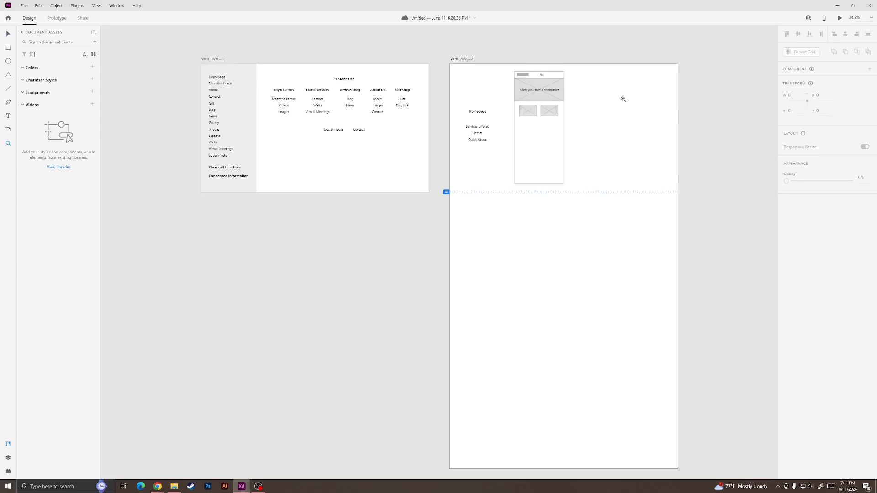
drag(623, 99, 459, 188)
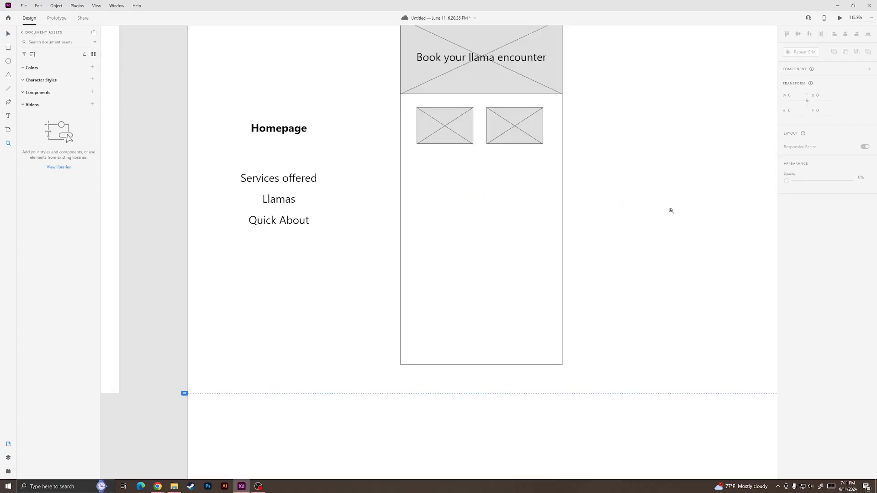
drag(696, 208, 584, 261)
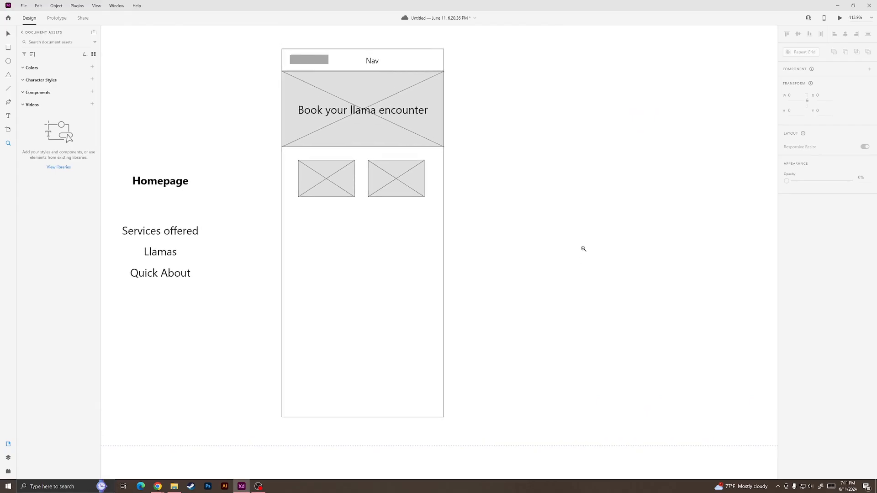
alt+click(583, 249)
alt+click(584, 249)
click(593, 257)
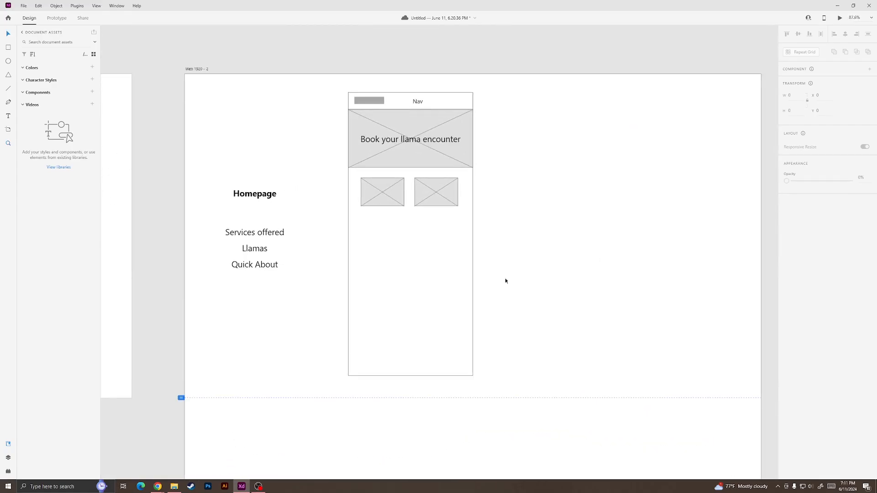
Step: Copy the Services offered text into the frame, change it to "Walk" and place it under each of the two small placeholders
click(261, 234)
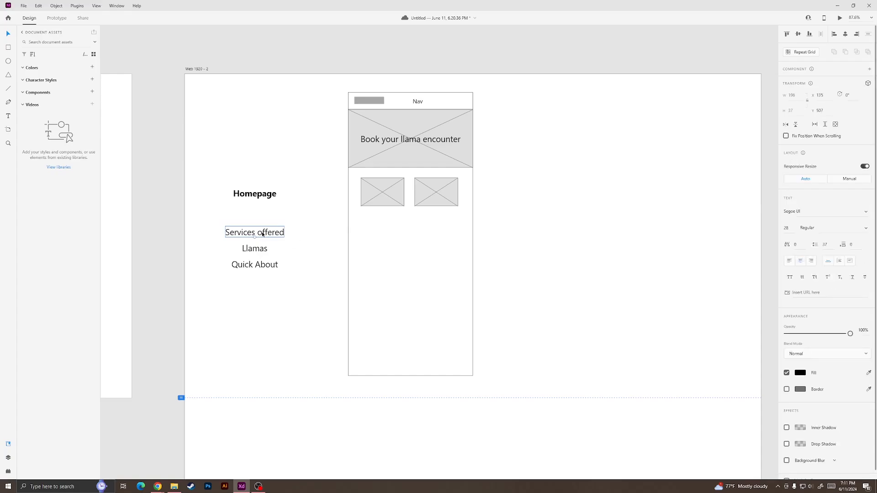
drag(263, 234, 403, 228)
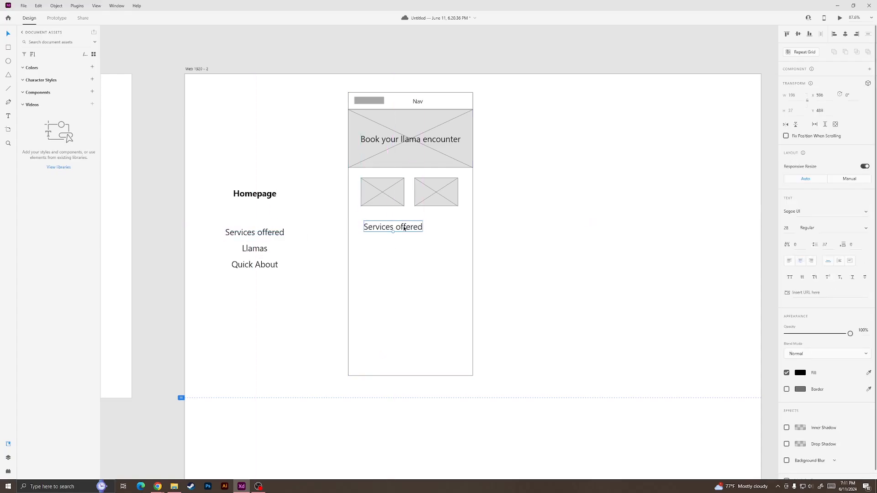
double_click(404, 228)
key(ctrl+a)
text(Walk)
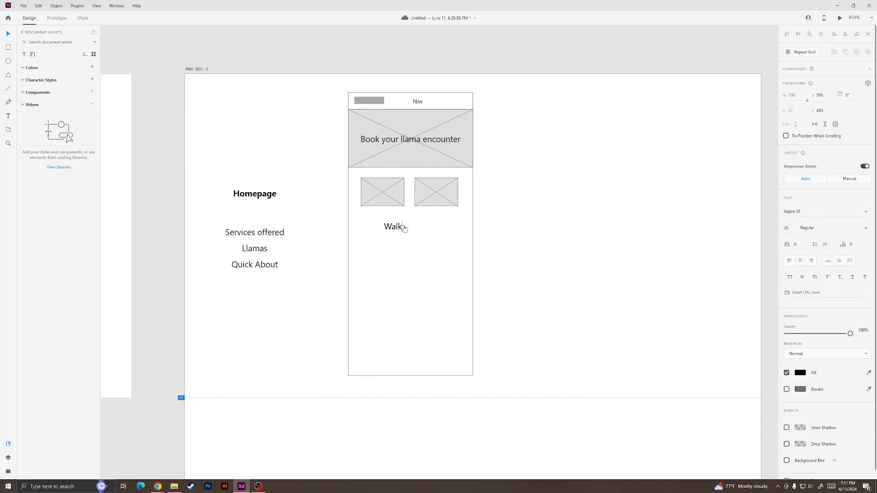
key(Escape)
drag(400, 225, 441, 216)
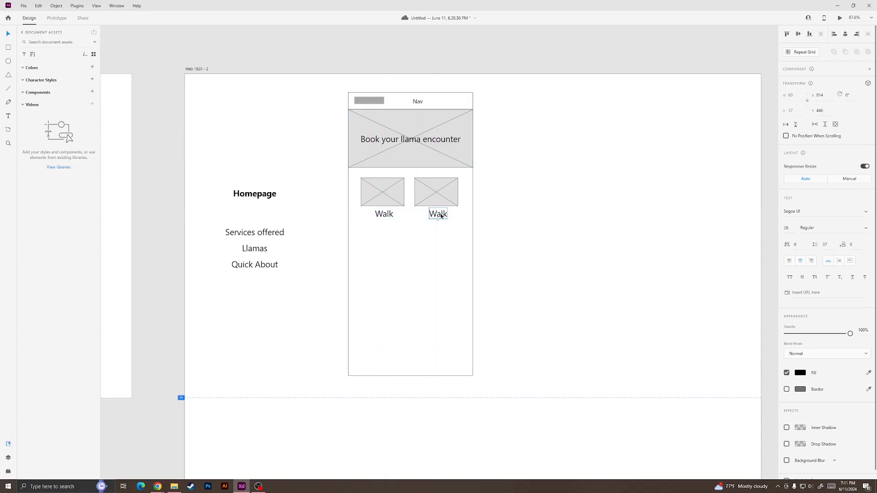
Step: Change the label under the second small placeholder to "Lessons"
double_click(442, 215)
text(Lessons)
key(Escape)
Step: Set the font size of the Walk and Lessons labels to 20 and shift Lessons slightly left under its placeholder
shift+click(387, 215)
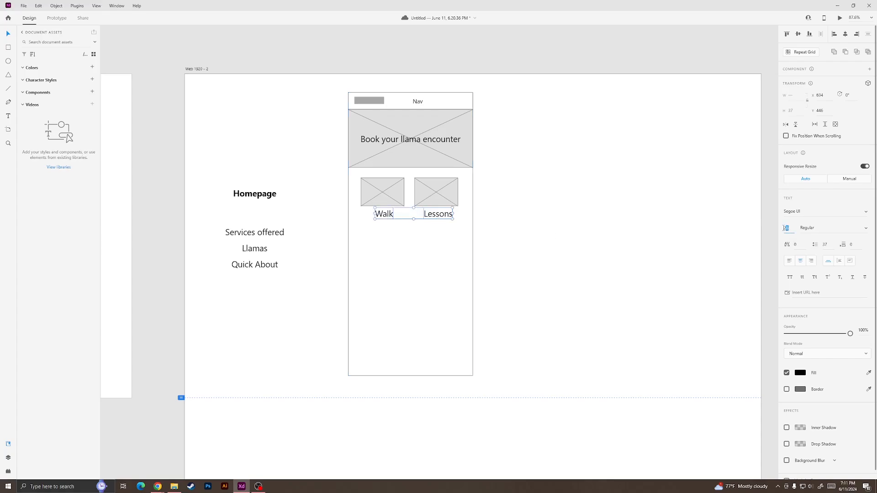
key(Return)
click(541, 185)
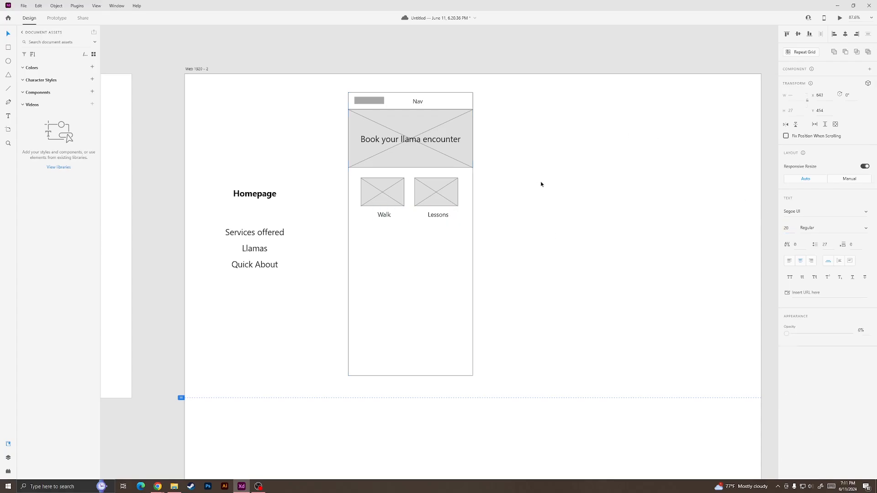
drag(434, 215, 431, 216)
click(511, 233)
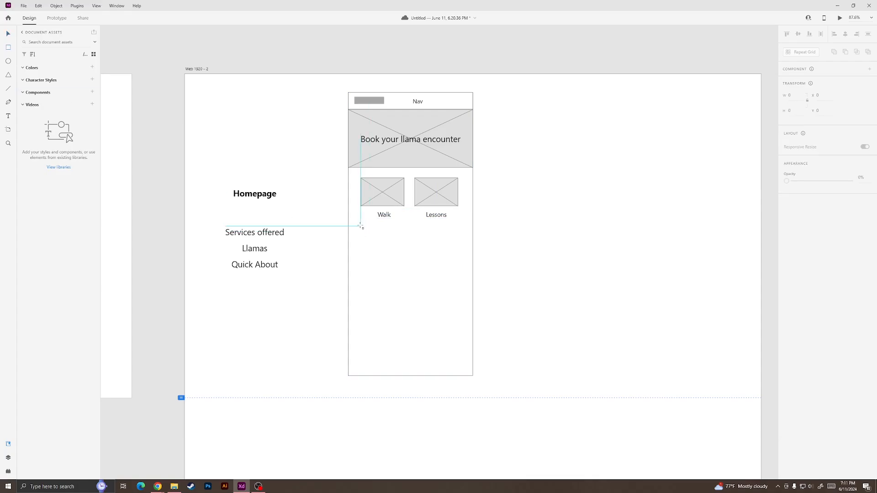
Step: Draw a rectangle about 324 by 48 below the Walk and Lessons labels and fill it dark grey
mouse_move(361, 227)
mouse_down()
mouse_move(408, 240)
mouse_move(459, 241)
mouse_up()
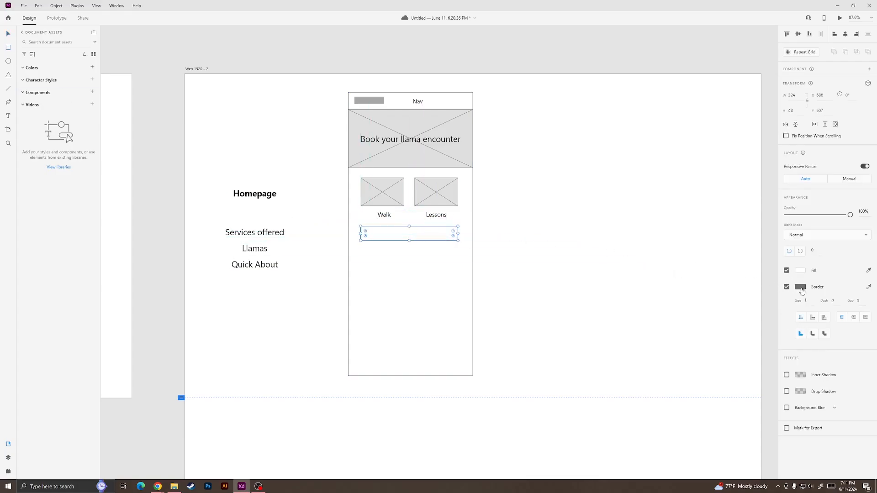
click(800, 272)
click(708, 261)
drag(690, 271, 672, 274)
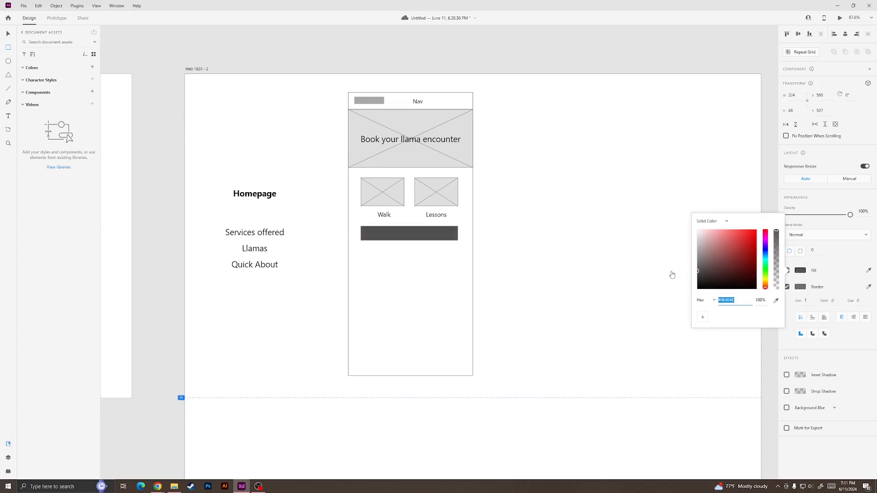
click(671, 274)
key(v)
click(591, 257)
Step: Copy the Walk label onto the dark grey bar, change it to "Virtual meetings" and centre it in the bar
key(t)
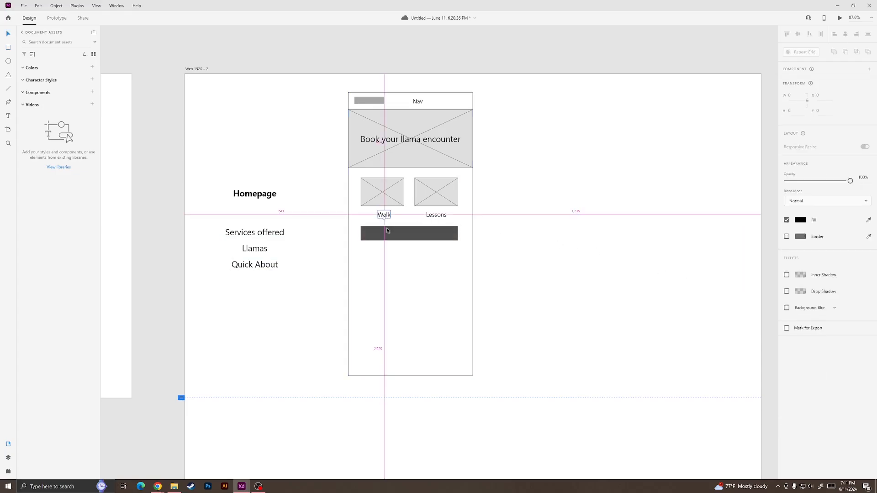
click(387, 236)
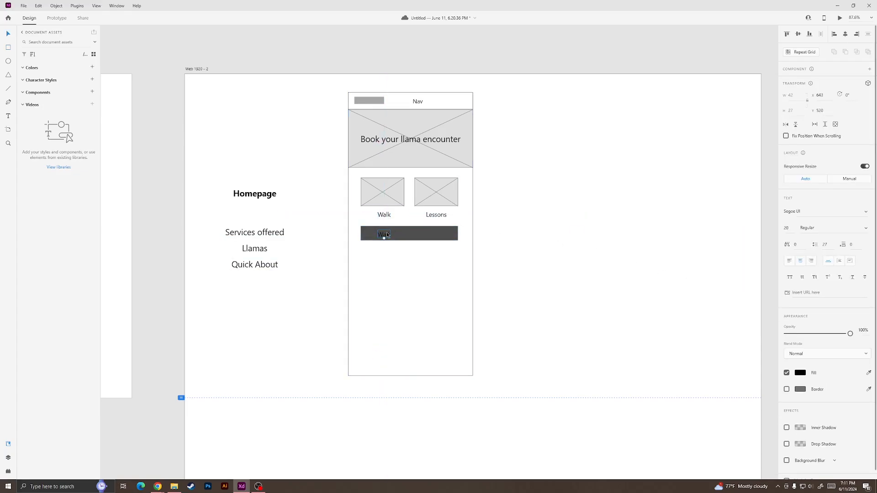
double_click(386, 232)
text(Virtual meetings)
key(Escape)
drag(390, 236, 418, 236)
Step: Change the fill of the Virtual meetings text to white
click(797, 373)
drag(732, 351, 650, 305)
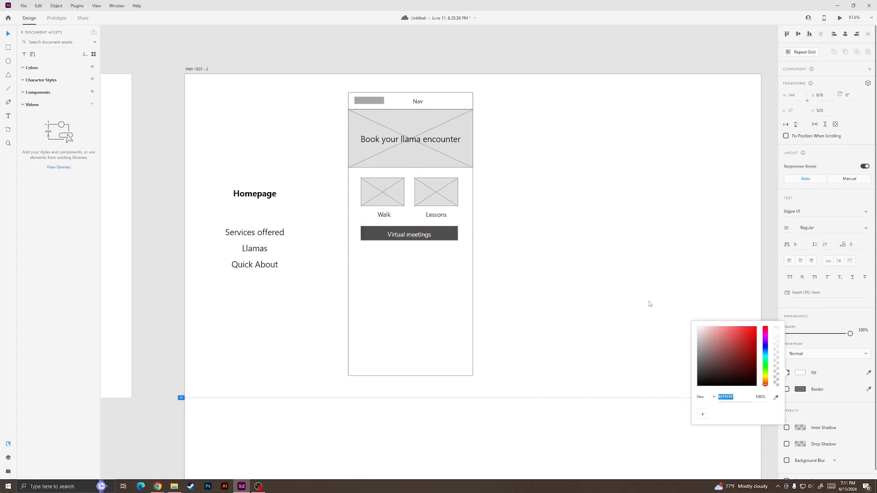
click(548, 274)
click(519, 249)
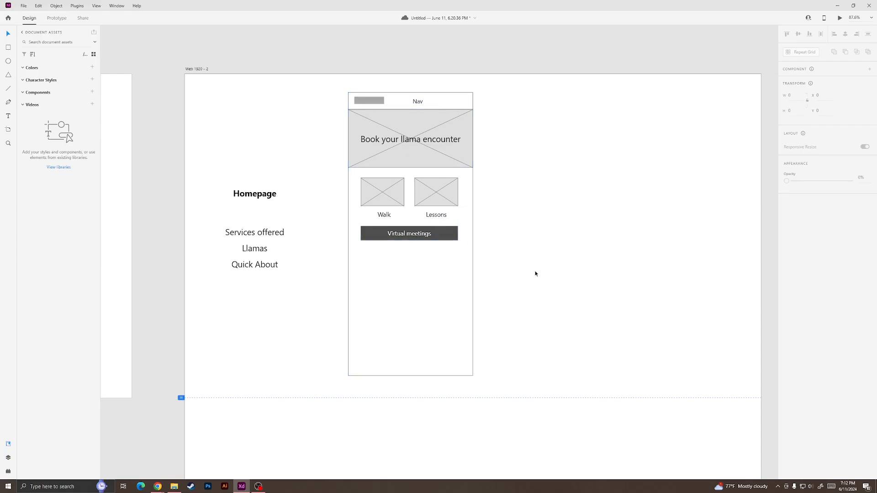
key(ctrl+1)
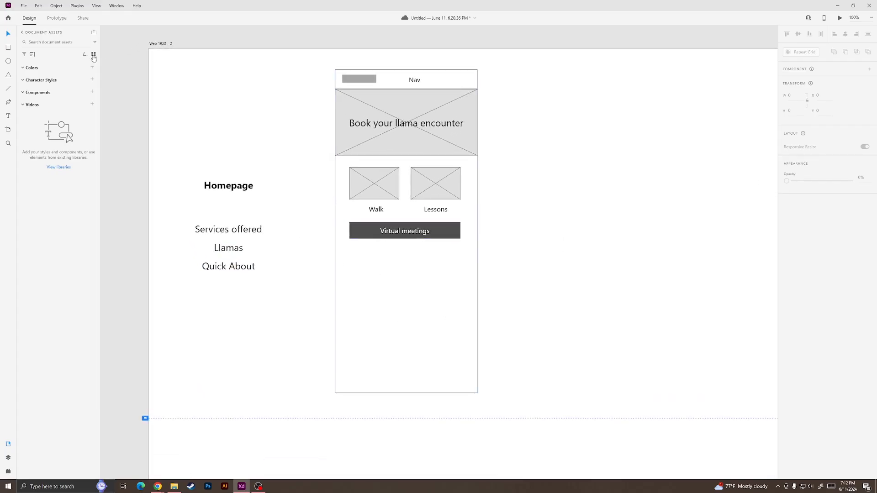
click(8, 47)
mouse_move(349, 253)
mouse_down()
mouse_move(358, 278)
mouse_move(396, 292)
mouse_move(384, 289)
mouse_up()
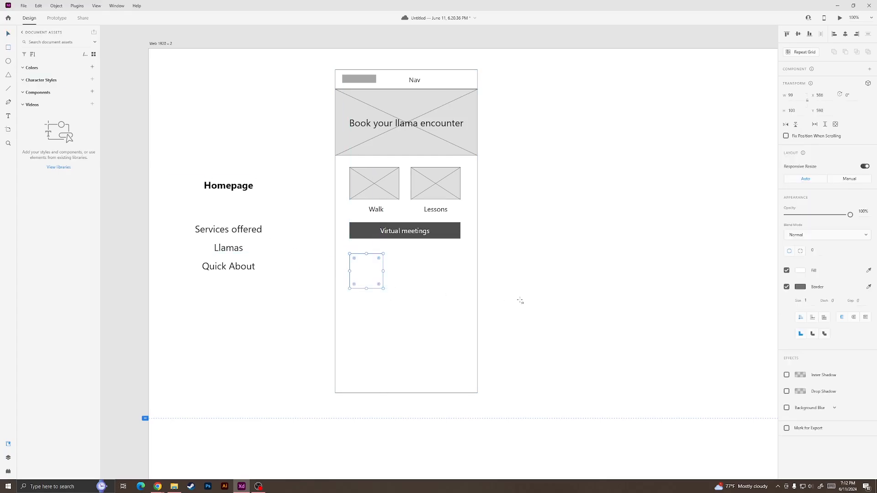
key(v)
key(Delete)
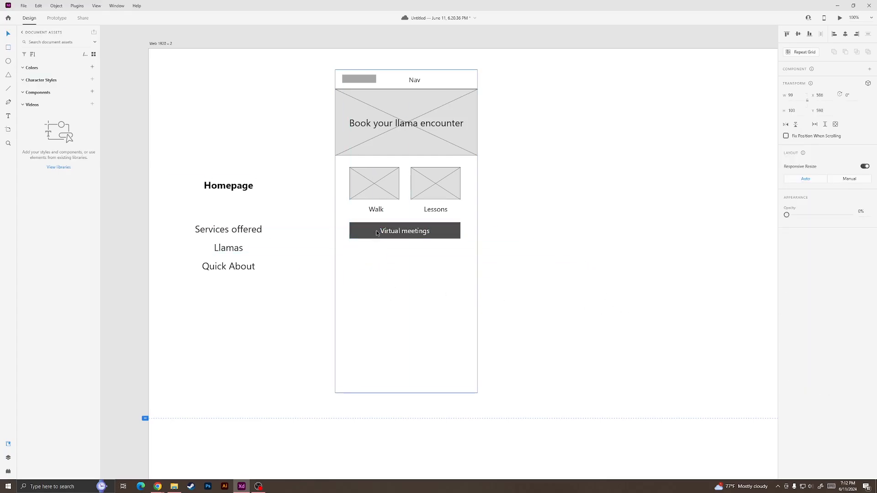
Step: Place three narrowed copies of the crossed image placeholder, each about 83 by 95, in one row below the Virtual meetings bar
alt+drag(380, 195, 448, 276)
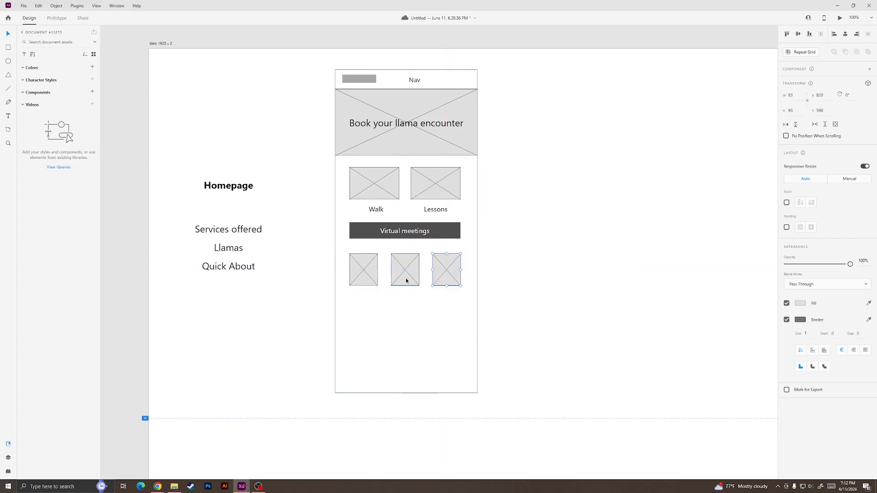
drag(364, 280, 377, 307)
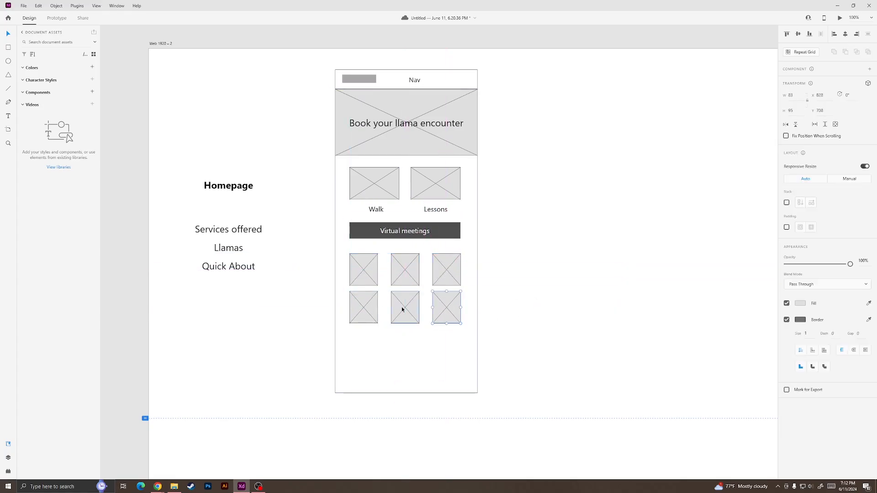
key(Delete)
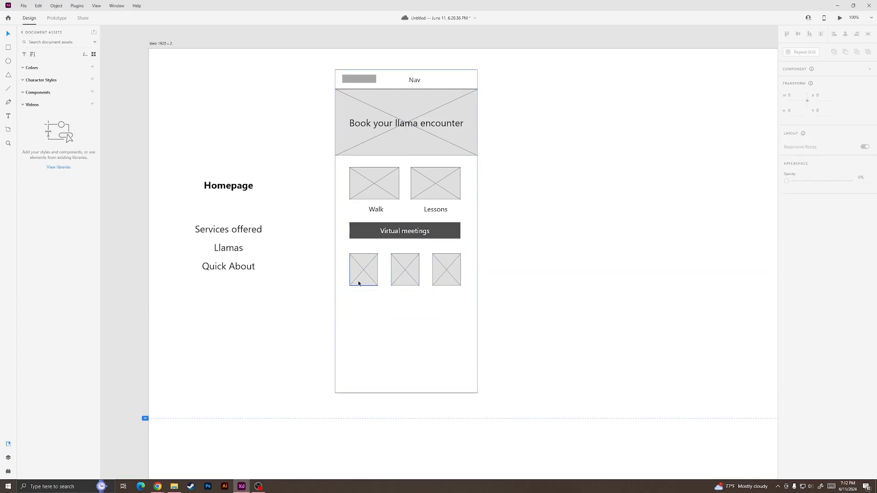
Step: Draw a small left-pointing chevron with the Pen tool beside the first placeholder of the row and set its border size to 5
click(8, 102)
click(255, 266)
click(342, 265)
click(344, 277)
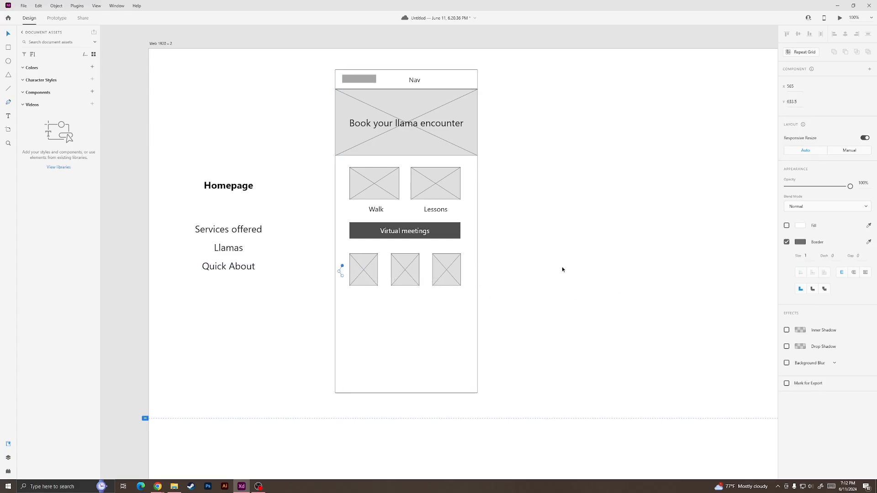
click(801, 245)
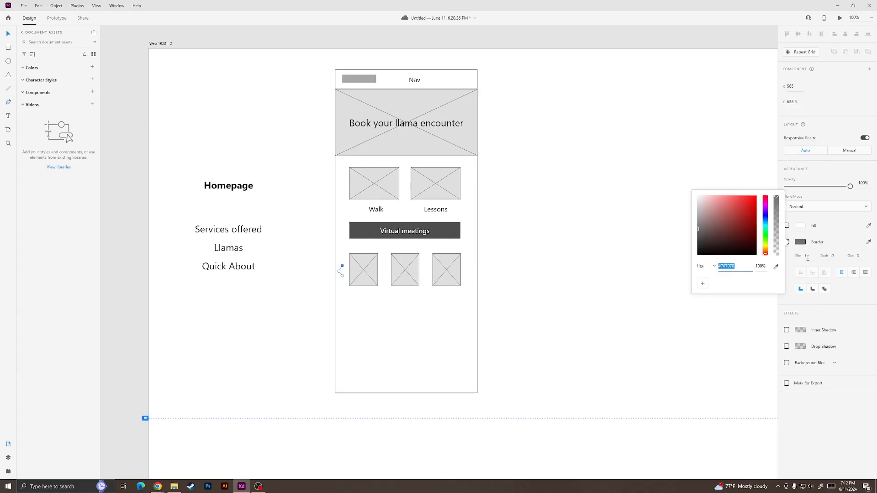
click(807, 255)
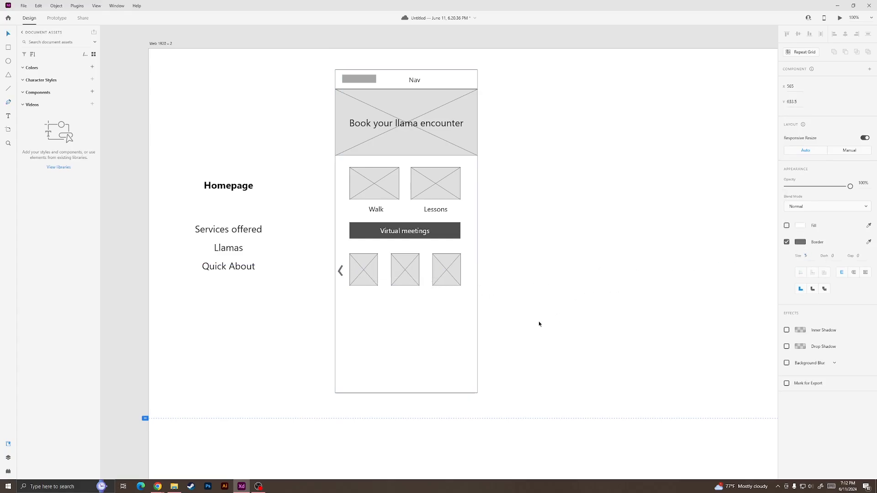
key(Escape)
Step: Copy the chevron to the other end of the placeholder row and turn it to point right
alt+drag(339, 274, 457, 298)
click(512, 289)
click(471, 274)
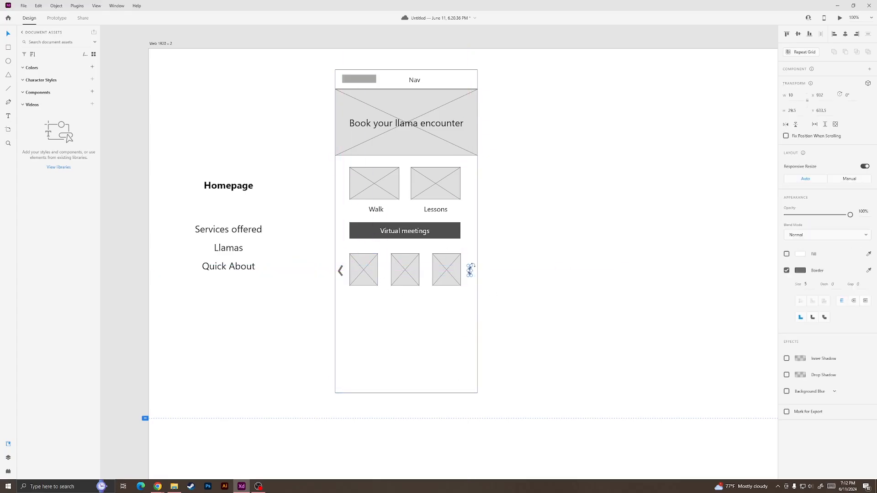
drag(470, 269, 464, 292)
key(Left)
click(531, 351)
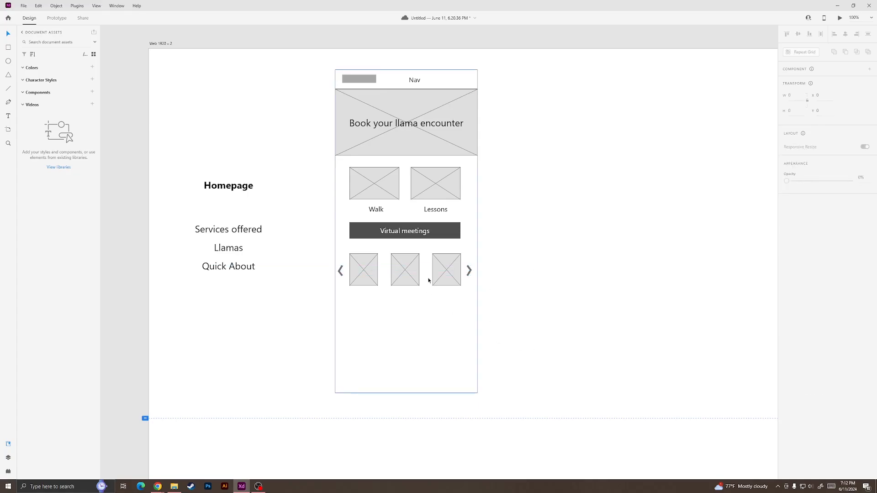
Step: Add a copy of the Llamas text as a heading above the carousel and shift the heading and carousel row down slightly
drag(232, 250, 403, 247)
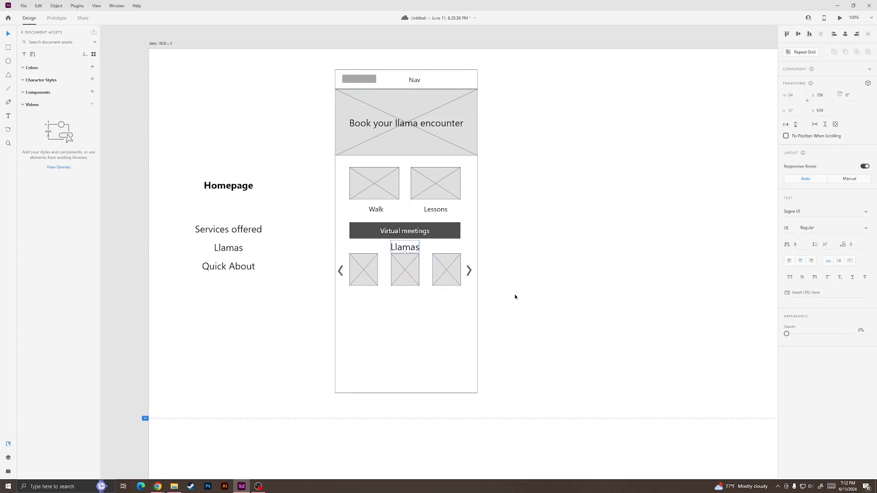
drag(514, 295, 355, 254)
drag(451, 280, 452, 288)
click(531, 309)
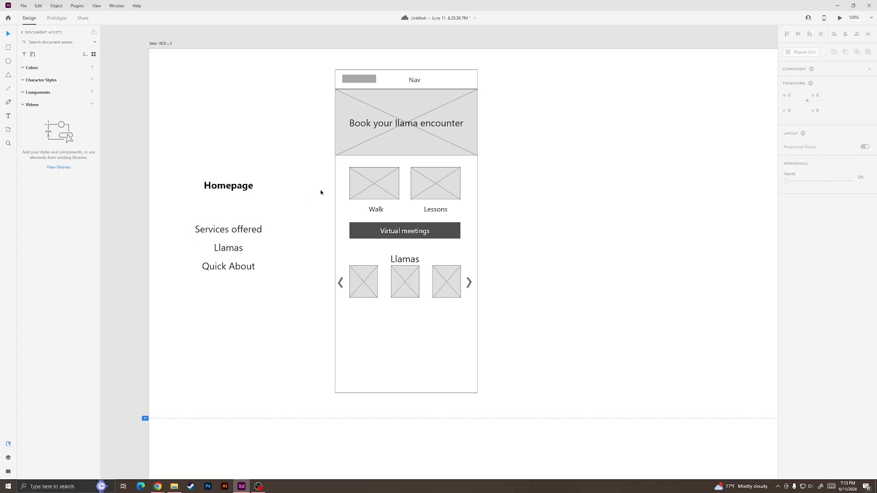
Step: Below the carousel, place a crossed image placeholder copy enlarged to about 187 by 139 against the frame edge, with a Quick About text copy beside it
drag(371, 189, 370, 342)
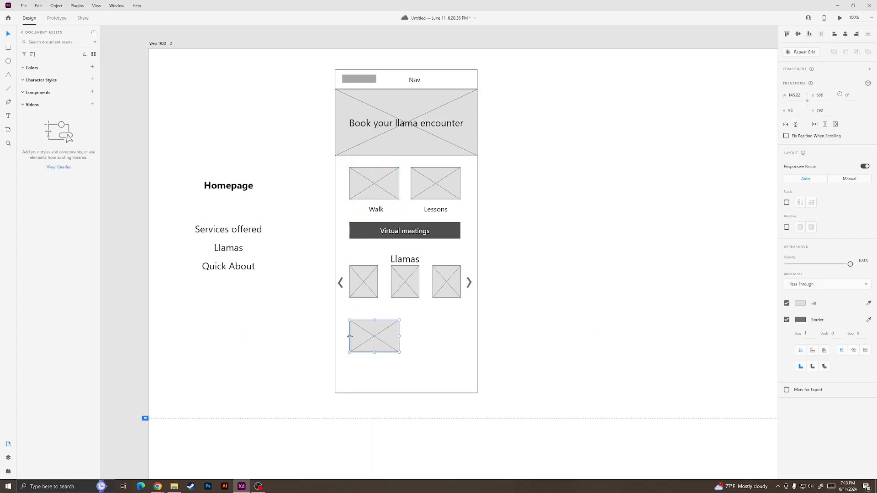
drag(350, 336, 388, 353)
click(512, 365)
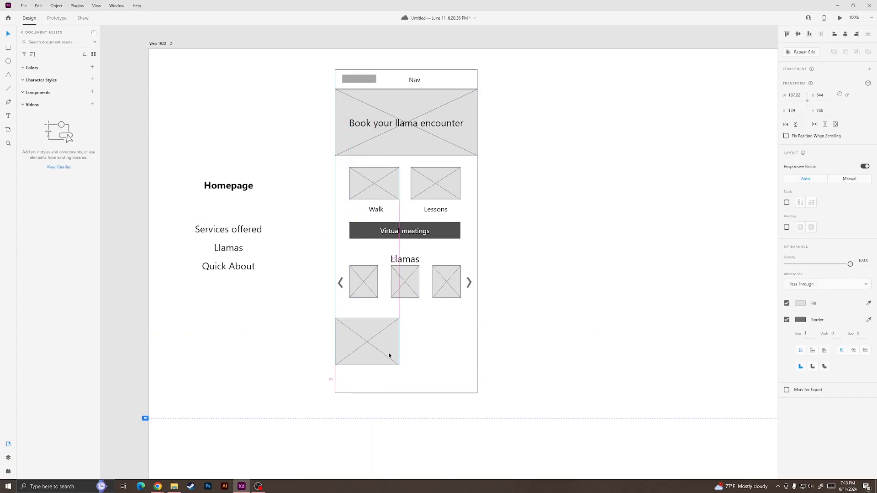
drag(237, 248, 443, 346)
Step: Extend the page frame downward to a height of about 1043
click(399, 389)
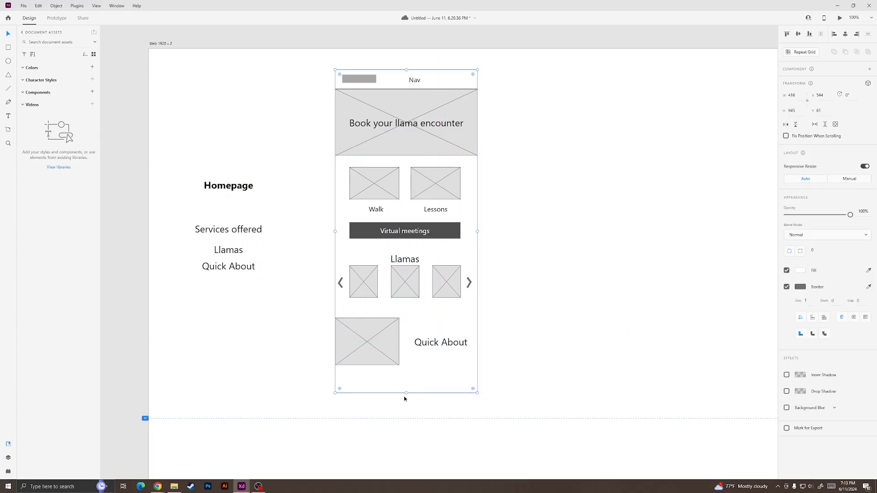
drag(404, 396, 402, 427)
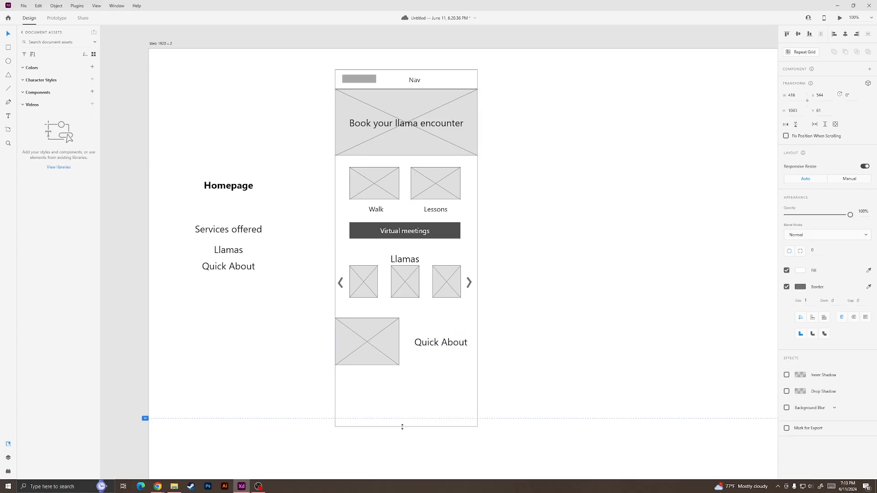
click(537, 282)
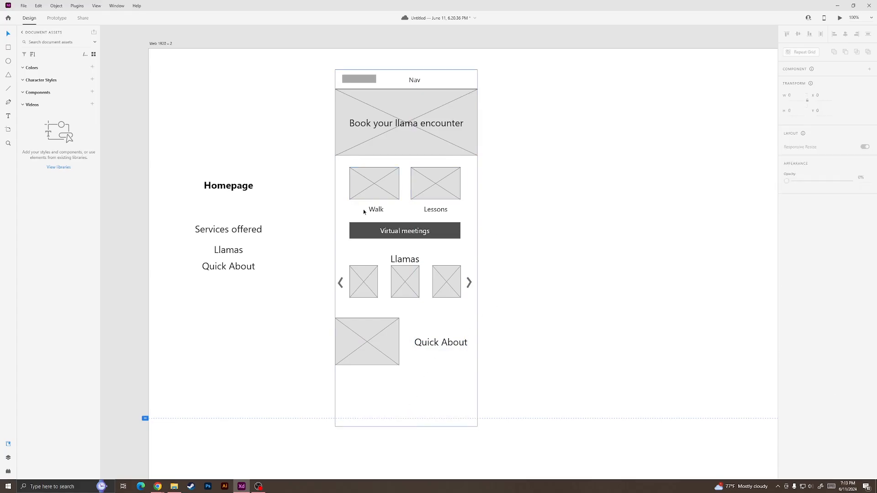
Step: Draw a button rectangle about 96 by 24 beneath the middle carousel placeholder and fill it with dark grey
click(9, 48)
drag(385, 302, 411, 309)
key(Escape)
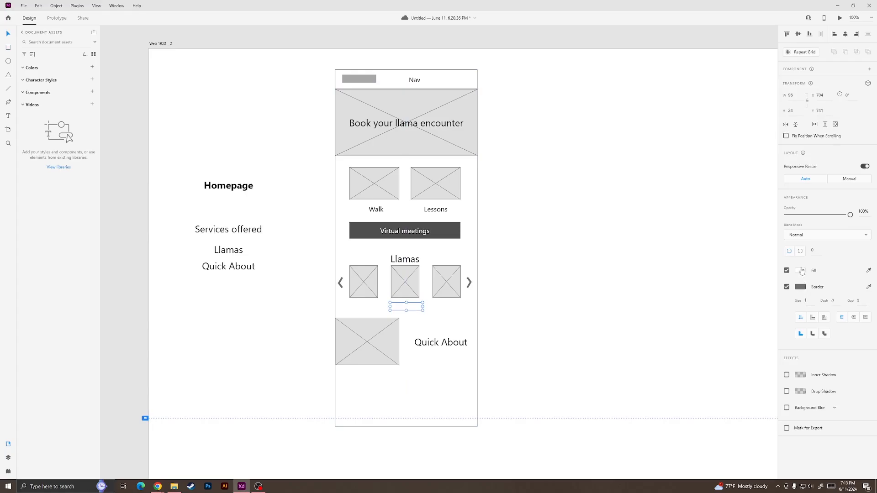
click(801, 271)
drag(741, 263, 688, 288)
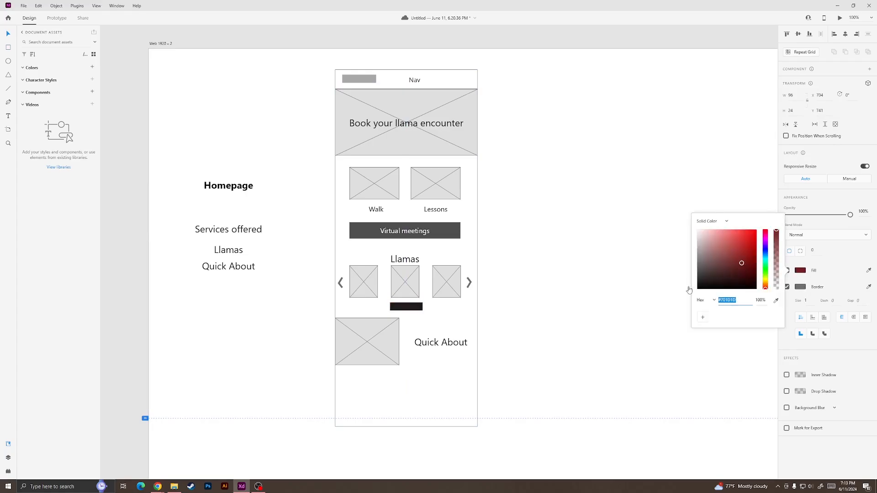
click(573, 325)
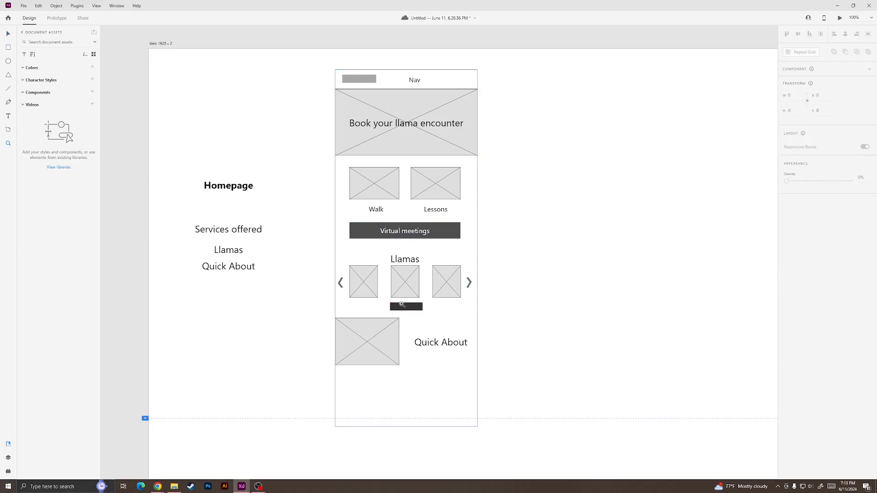
Step: Add the white text "Call to action" near the small dark button rectangle
drag(401, 304, 448, 355)
scroll(389, 255, up, 2)
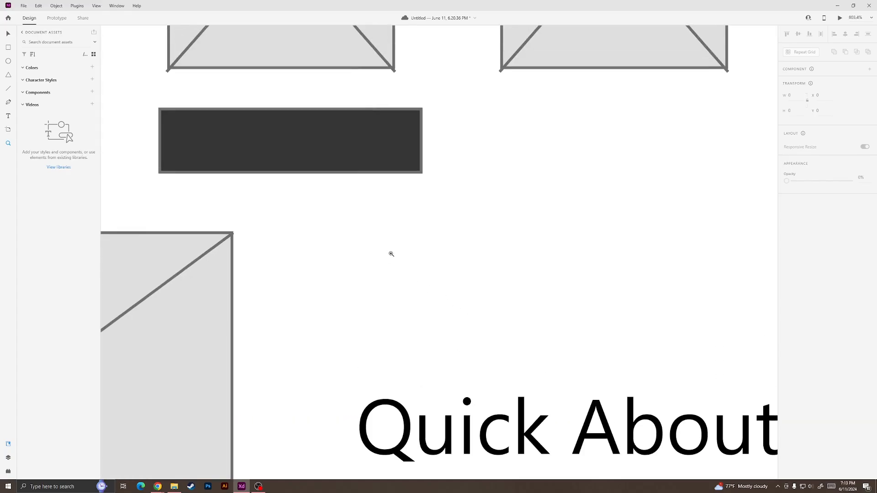
scroll(391, 254, up, 1)
scroll(389, 255, down, 1)
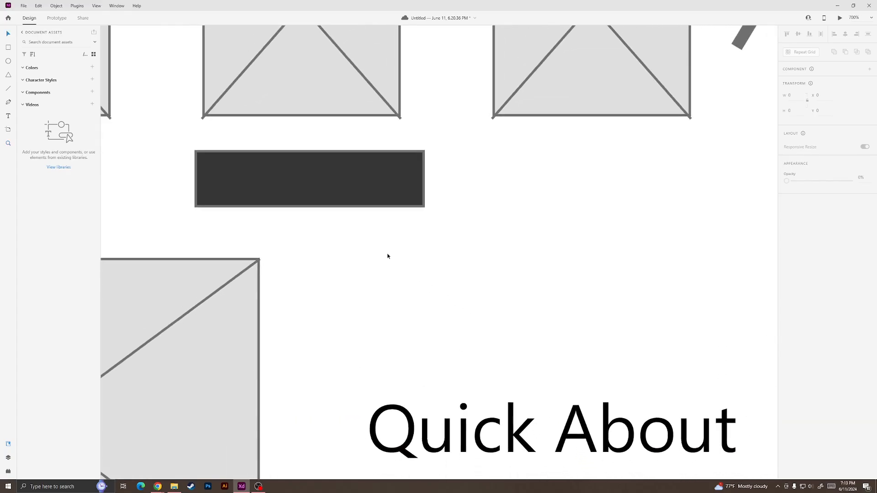
scroll(386, 254, down, 3)
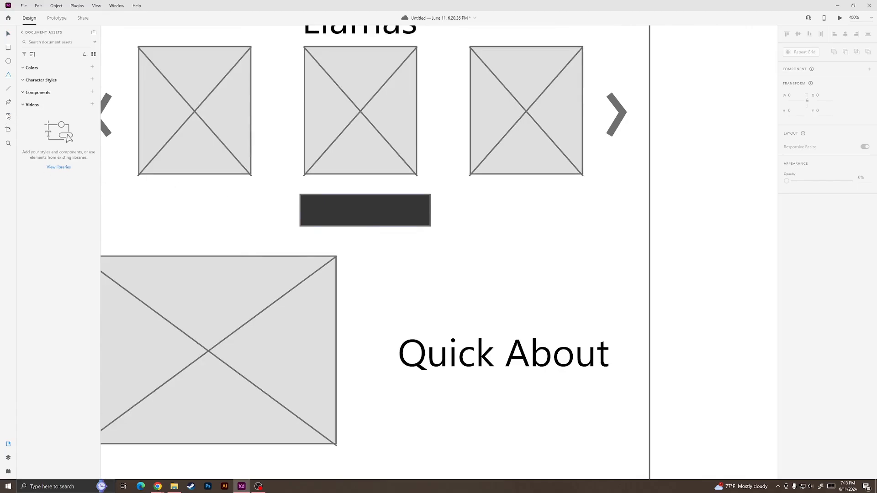
click(484, 241)
text(Clic)
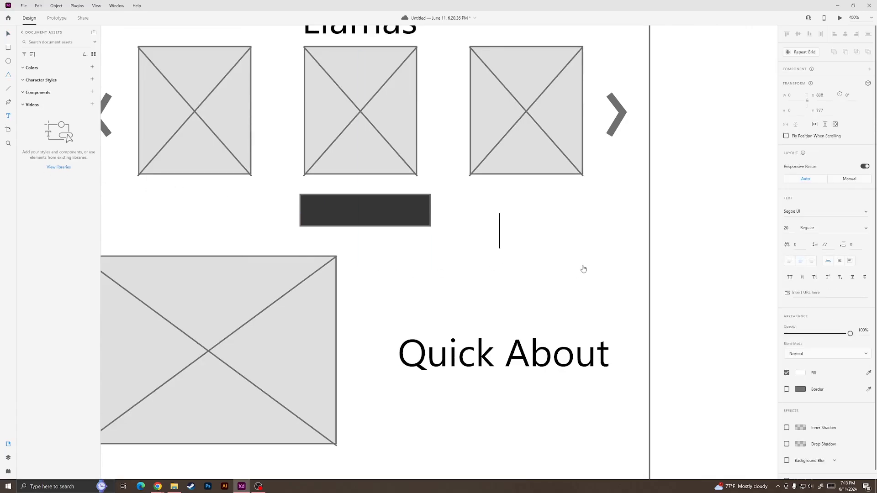
text(o action)
key(Escape)
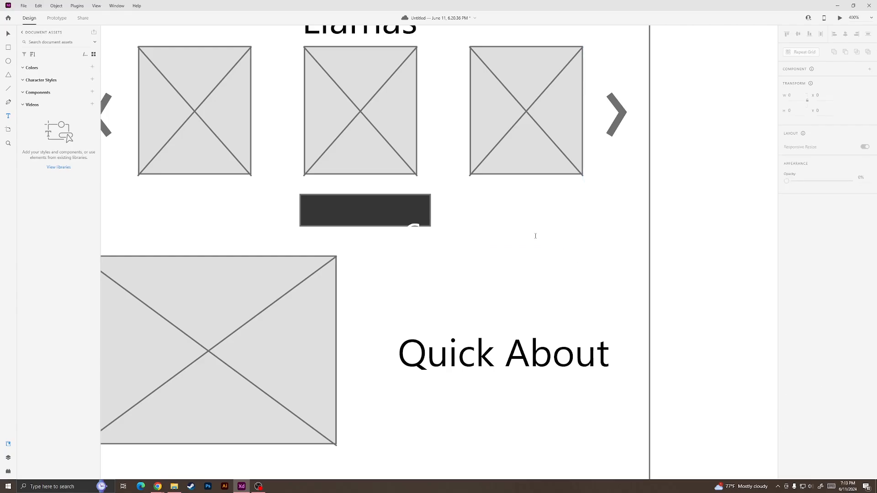
Step: Set the Call to action text to size 11, center it on the dark button and group the two
key(v)
drag(535, 239, 433, 214)
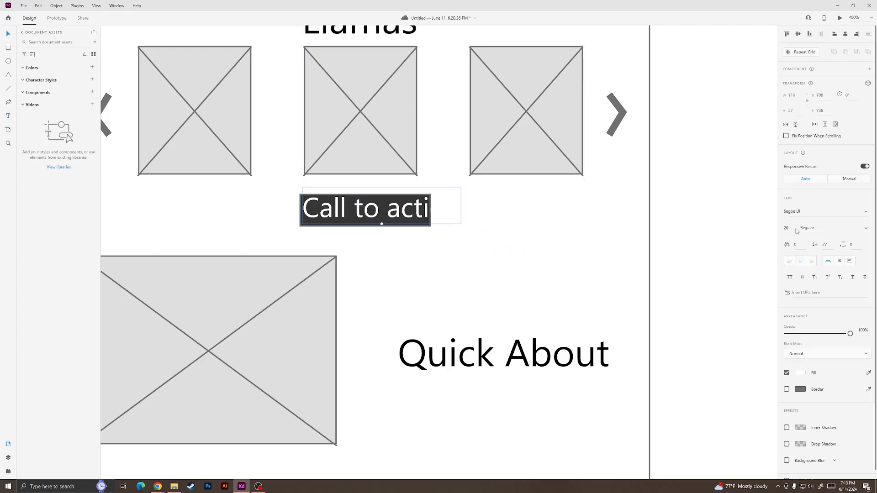
text(12)
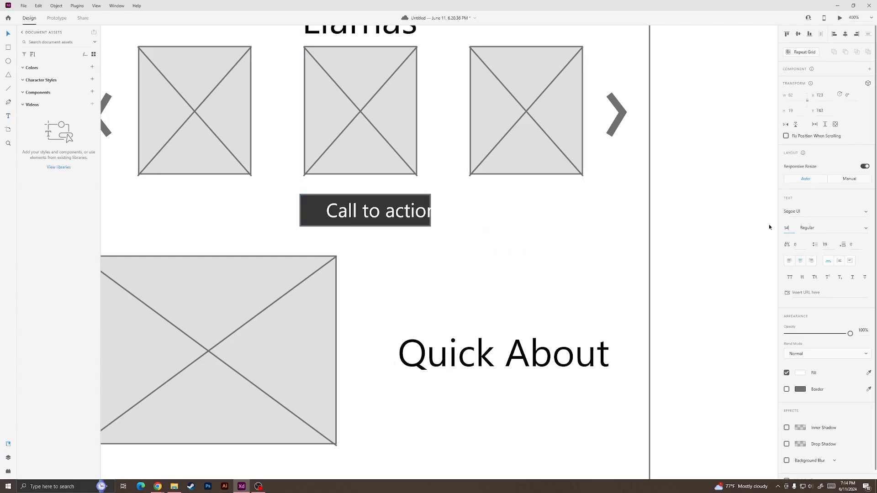
drag(396, 214, 379, 215)
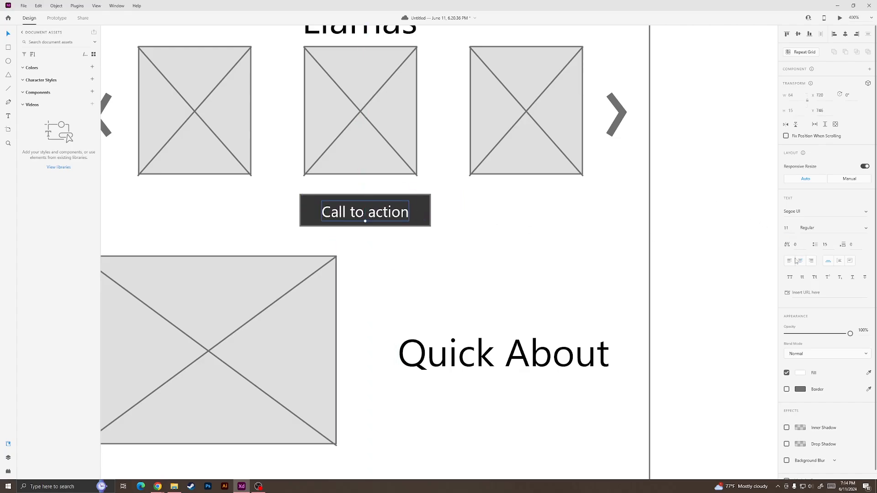
shift+click(428, 213)
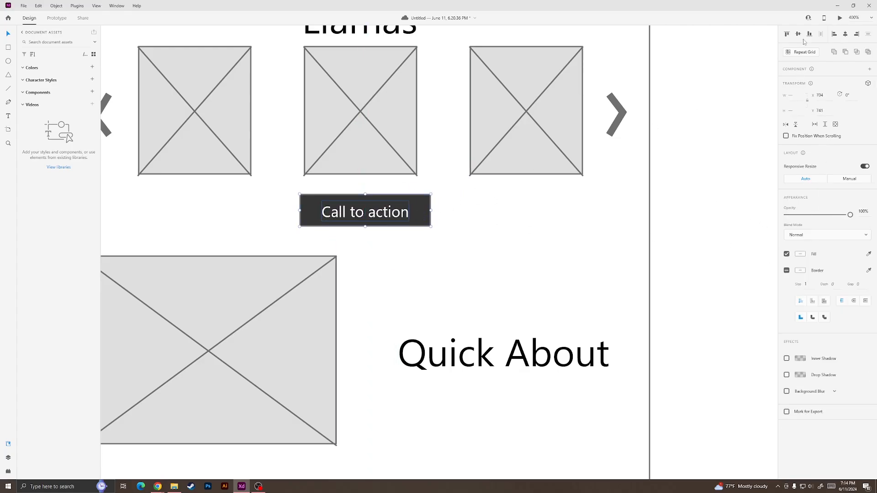
key(ctrl+g)
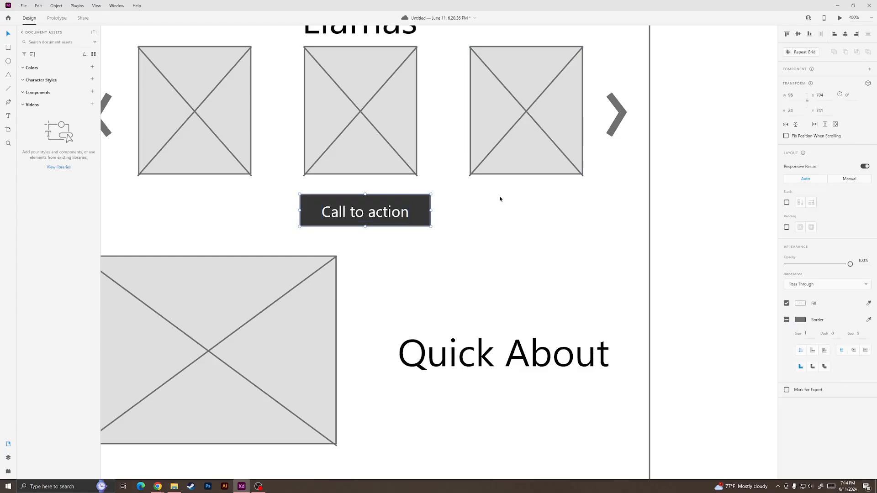
Step: Draw a full-width bar about 416 by 54 below the Quick About section and give it a dark grey fill and border
key(ctrl+minus)
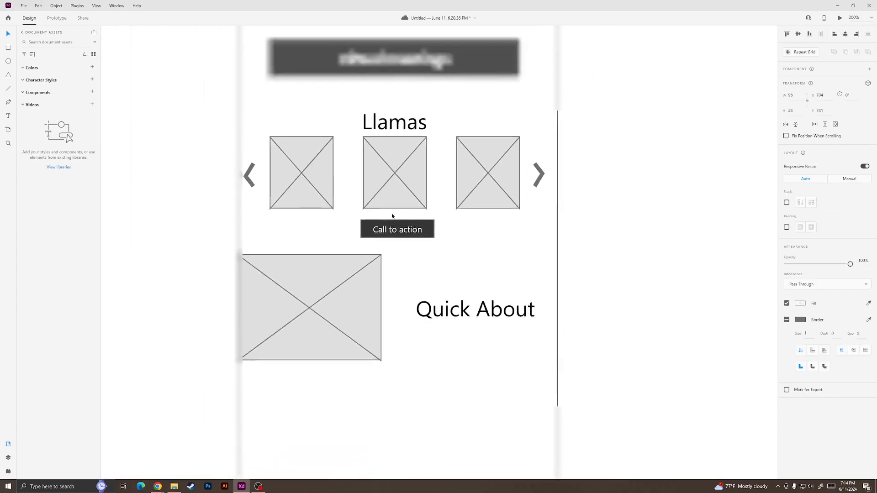
key(ctrl+minus)
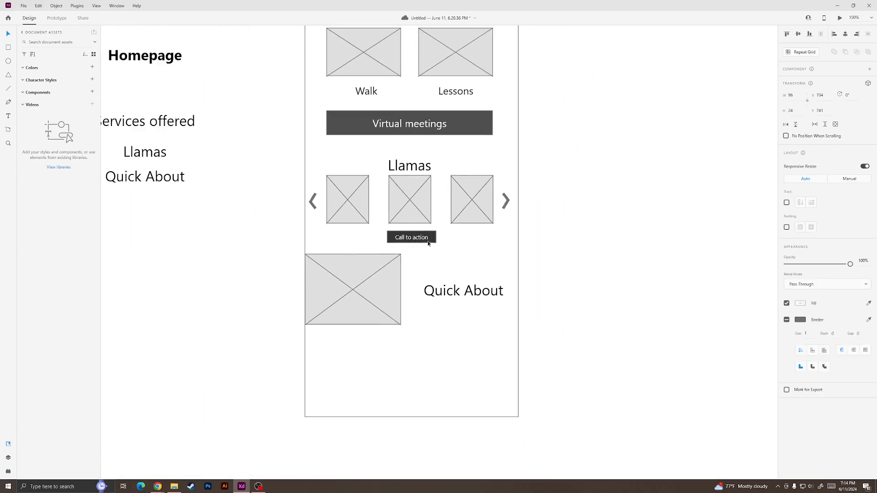
scroll(530, 283, up, 1)
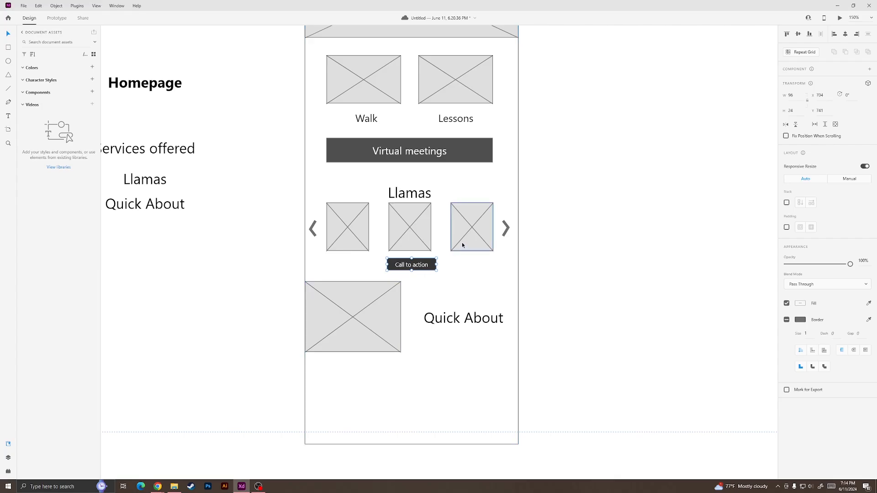
scroll(462, 245, down, 1)
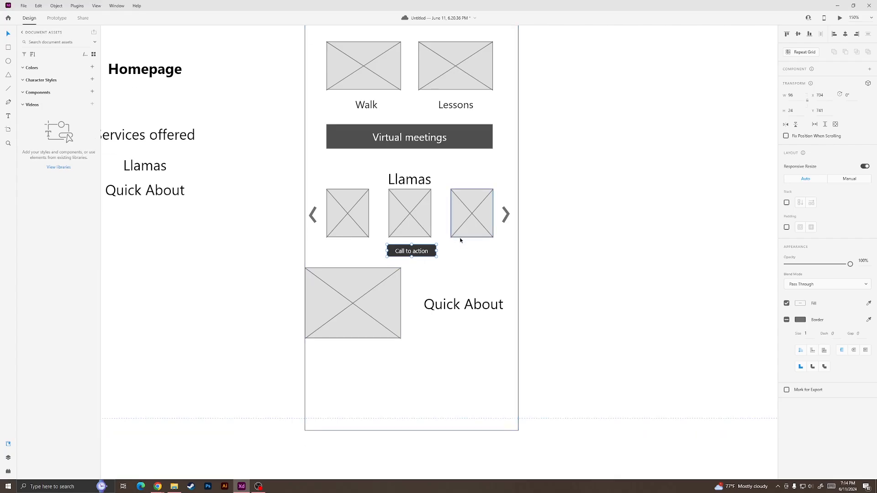
scroll(460, 241, down, 3)
scroll(461, 240, up, 1)
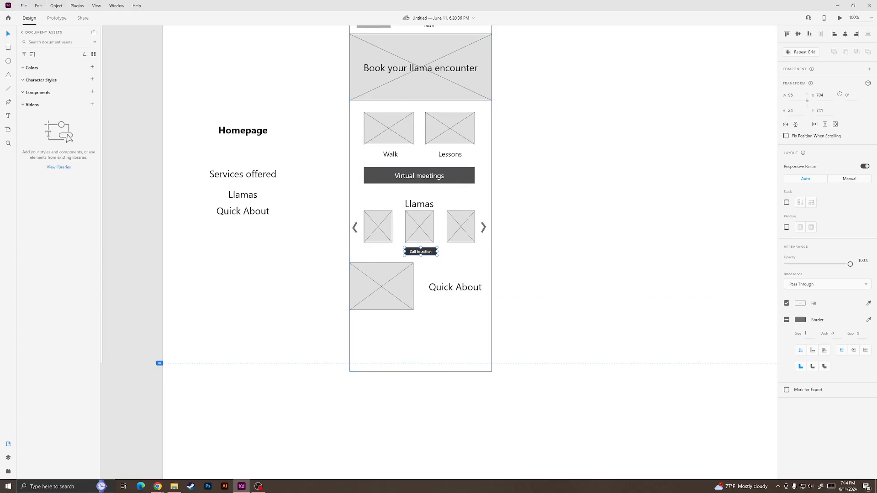
click(9, 47)
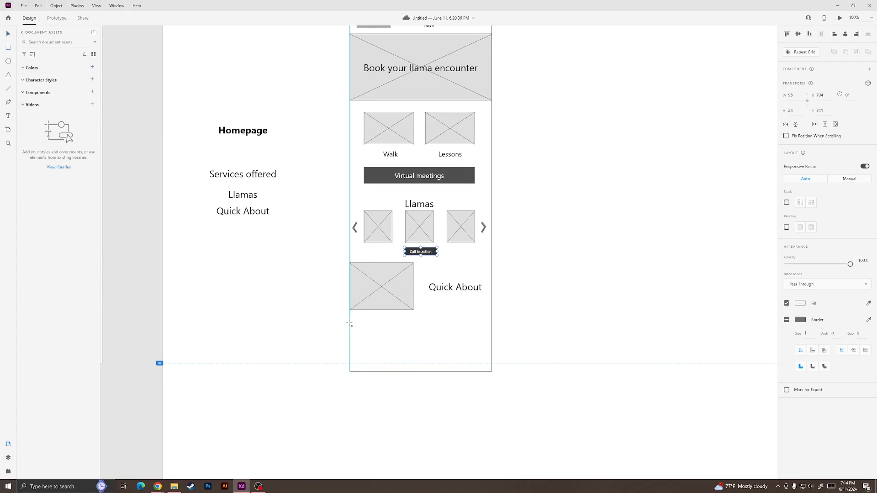
mouse_move(350, 324)
mouse_down()
mouse_move(492, 347)
mouse_move(473, 332)
mouse_up()
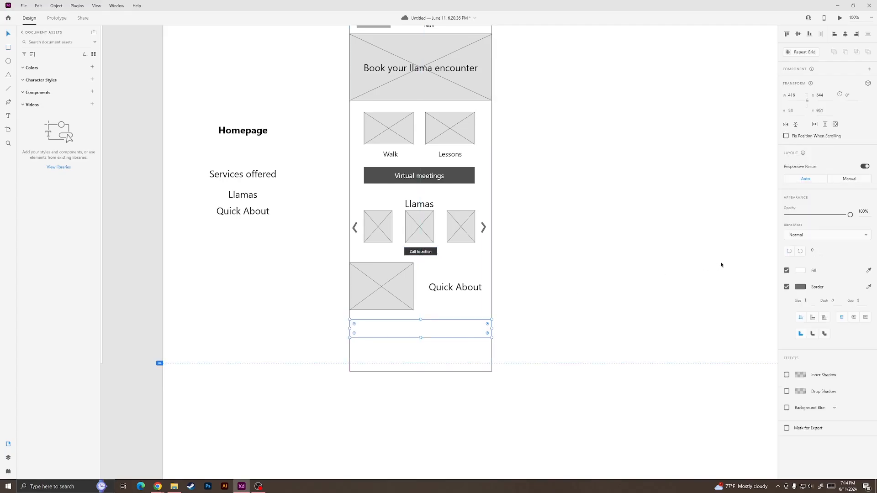
click(801, 287)
mouse_move(720, 273)
mouse_down()
mouse_move(694, 287)
mouse_move(689, 278)
mouse_up()
click(801, 273)
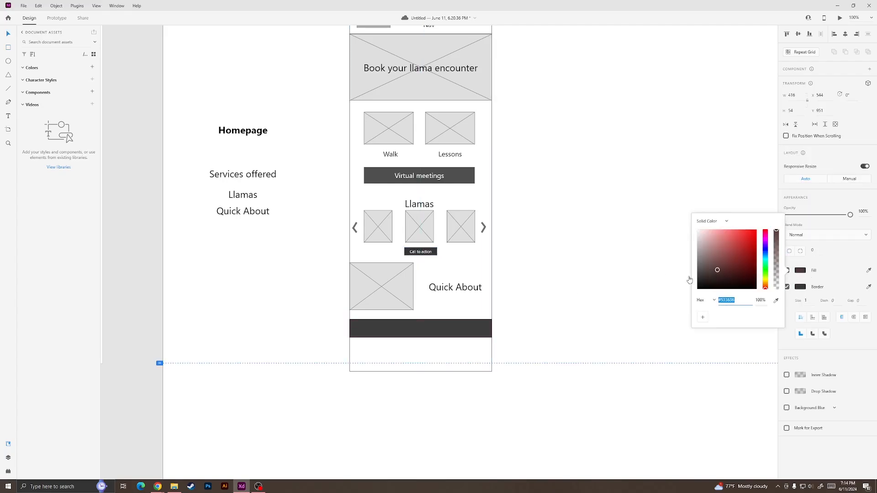
click(546, 293)
Step: Copy the "Book your llama encounter" text onto the full-width dark bar and change its fill to white
click(415, 251)
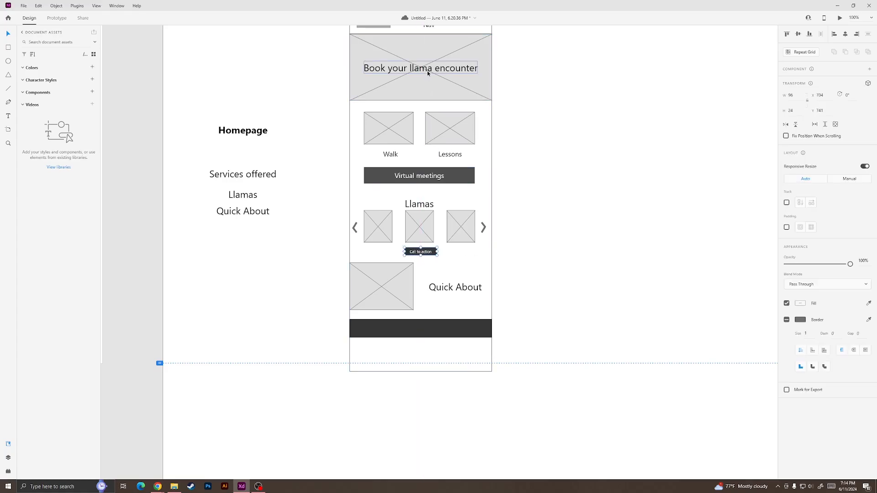
alt+drag(424, 75, 429, 331)
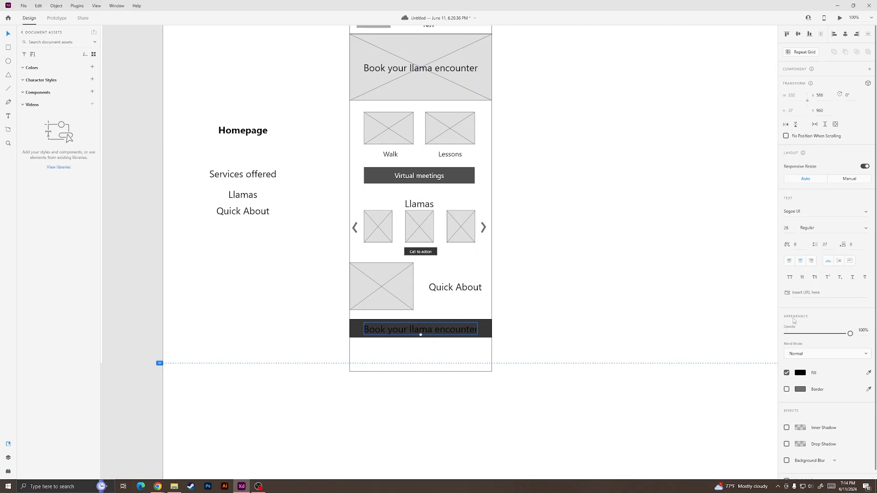
click(801, 376)
drag(712, 347, 652, 314)
click(513, 270)
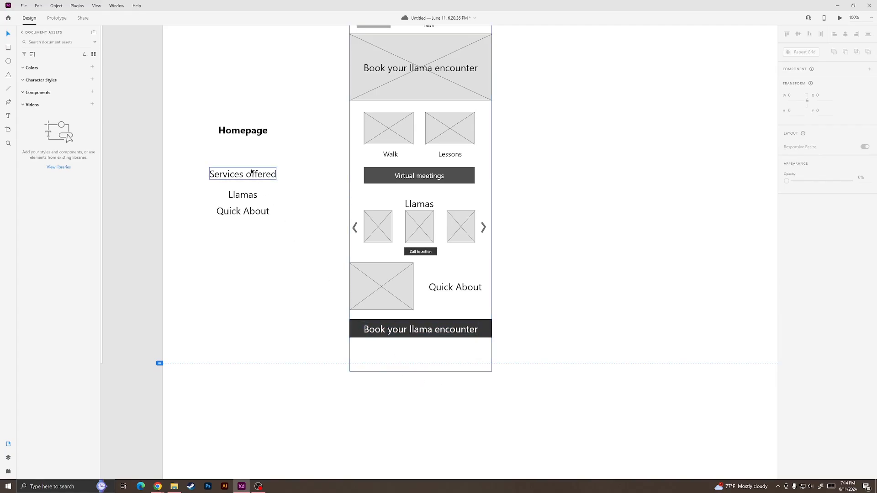
Step: Duplicate the Services offered text, change the copy to "Footer" and place it centered below the dark bar
drag(252, 172, 305, 328)
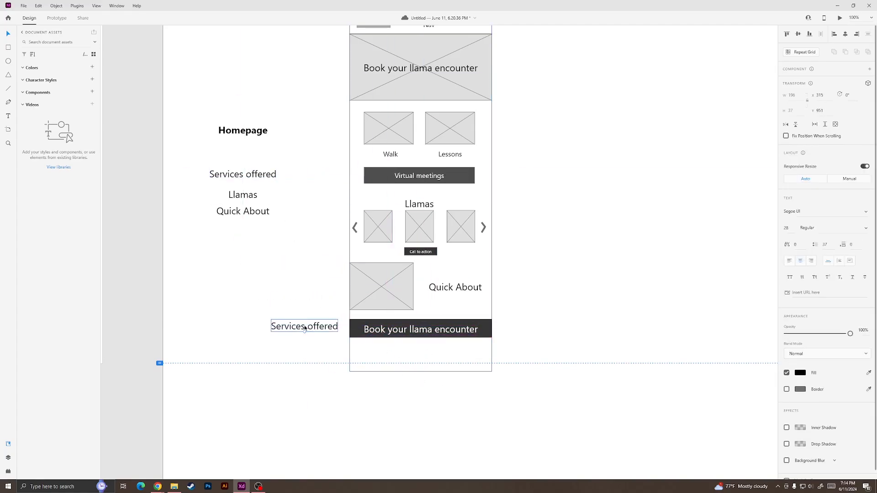
double_click(305, 328)
text(Footer)
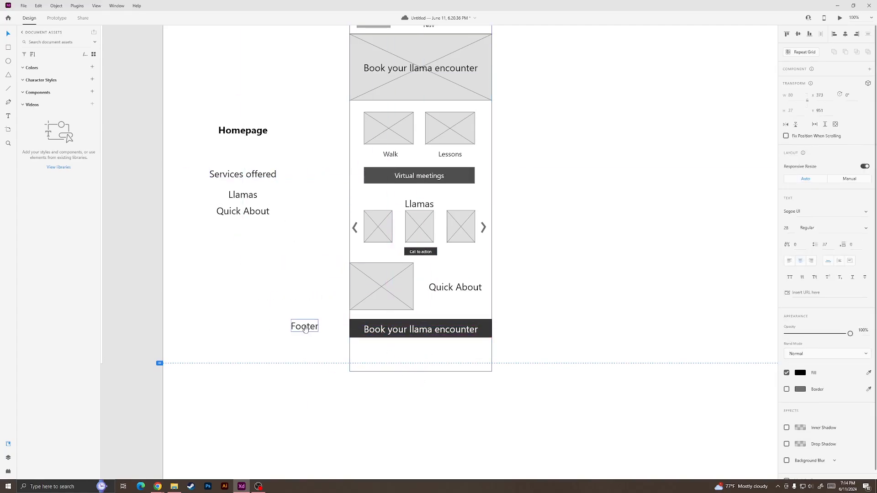
drag(306, 330, 424, 357)
click(550, 319)
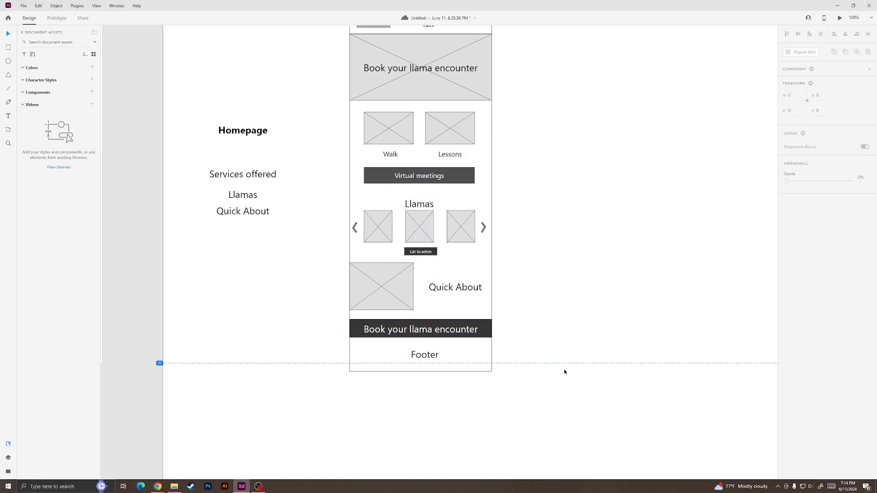
Step: Move the entire homepage wireframe slightly up and left, near the artboard's upper edge
scroll(566, 370, up, 2)
drag(518, 455, 332, 34)
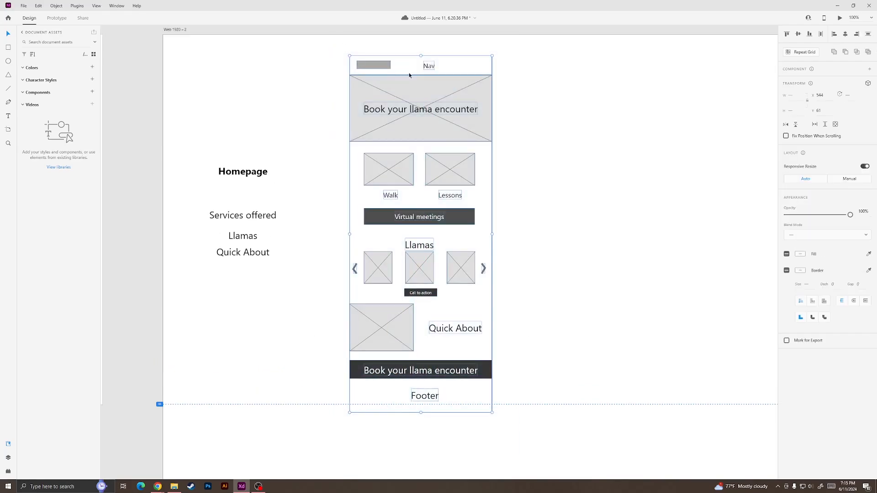
drag(409, 62, 408, 55)
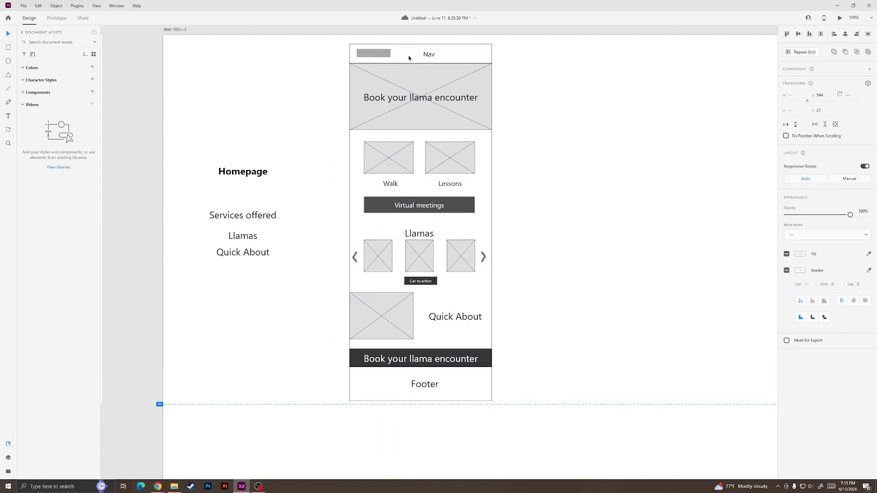
click(597, 178)
drag(508, 406, 374, 48)
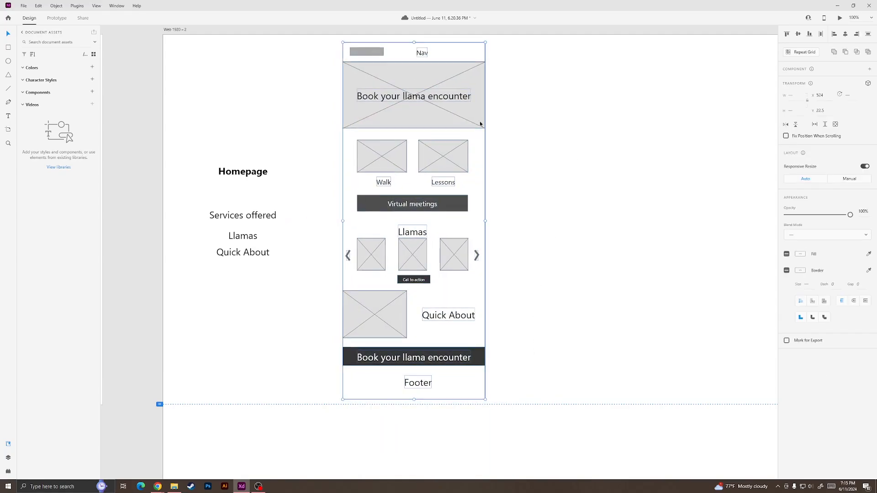
click(574, 166)
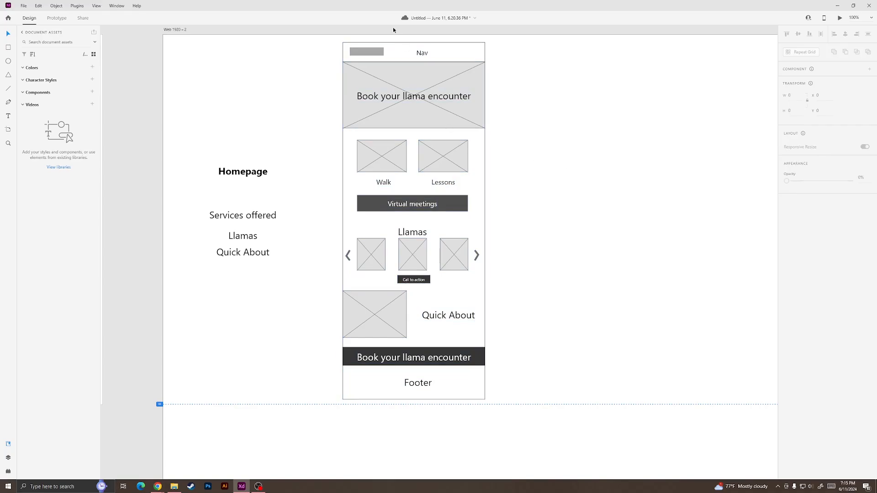
Step: Duplicate the page outline, nav bar and hero section beside the first wireframe to start a second layout
drag(323, 42, 490, 111)
drag(422, 111, 580, 111)
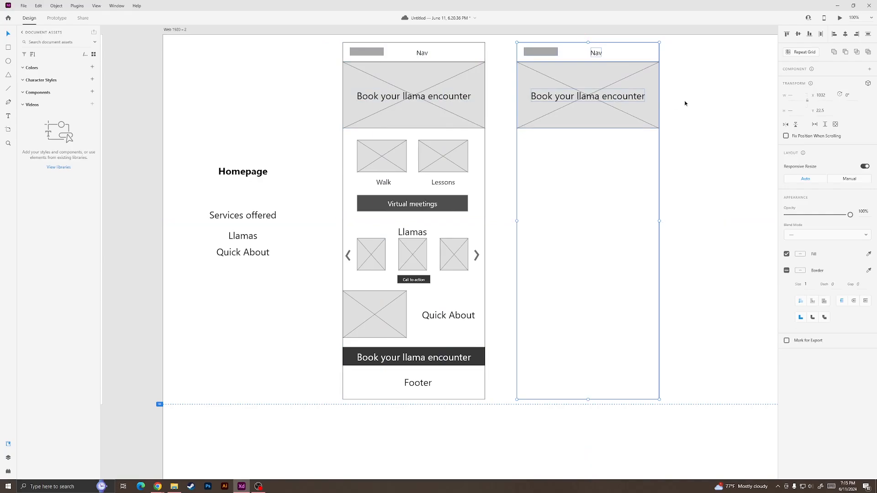
click(685, 103)
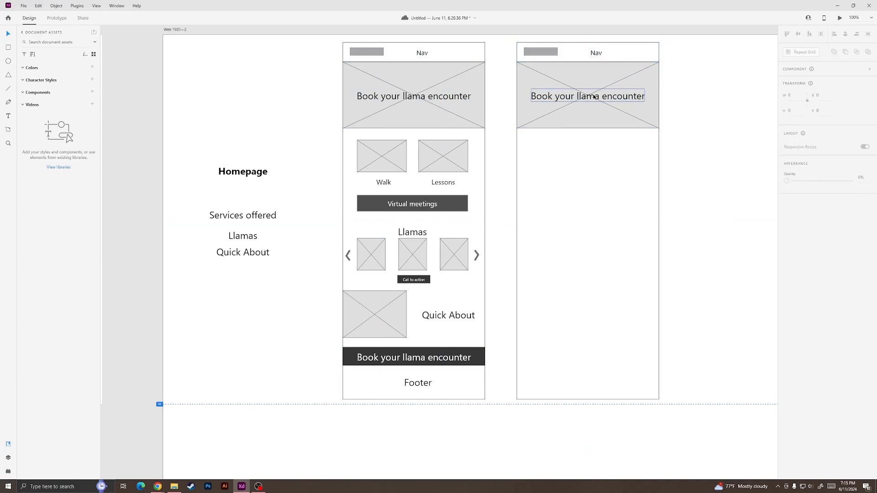
Step: Move the second wireframe's hero text below the image and split the hero into two half-width image placeholders
drag(594, 97, 593, 167)
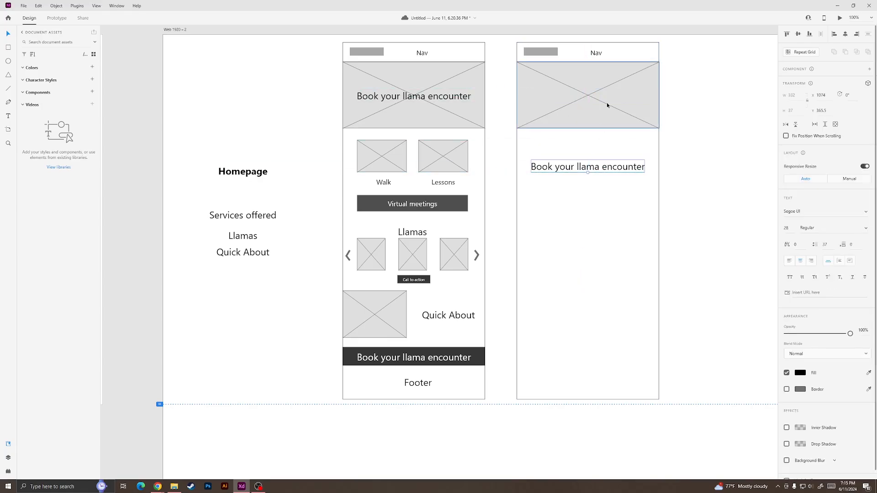
click(646, 98)
drag(658, 95, 625, 96)
Step: Copy the Walk and Lessons labels onto the second wireframe's two hero placeholders
click(385, 183)
shift+click(442, 183)
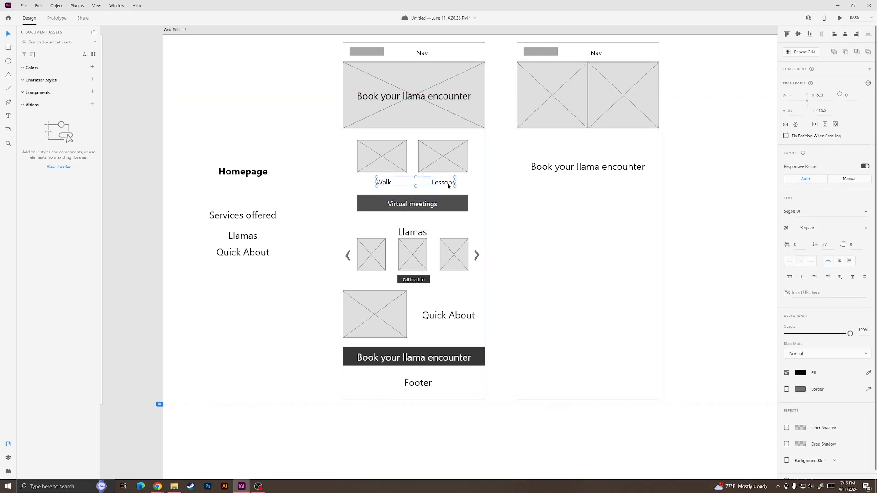
drag(442, 183, 619, 98)
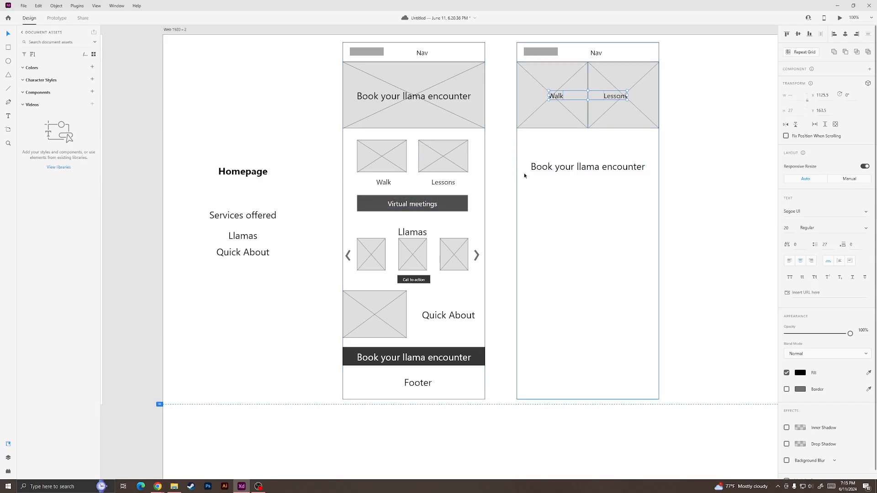
Step: Copy the dark "Book your llama encounter" bar over the second hero's lower edge, narrowed with its text at size 22
click(475, 358)
drag(480, 358, 638, 149)
key(super)
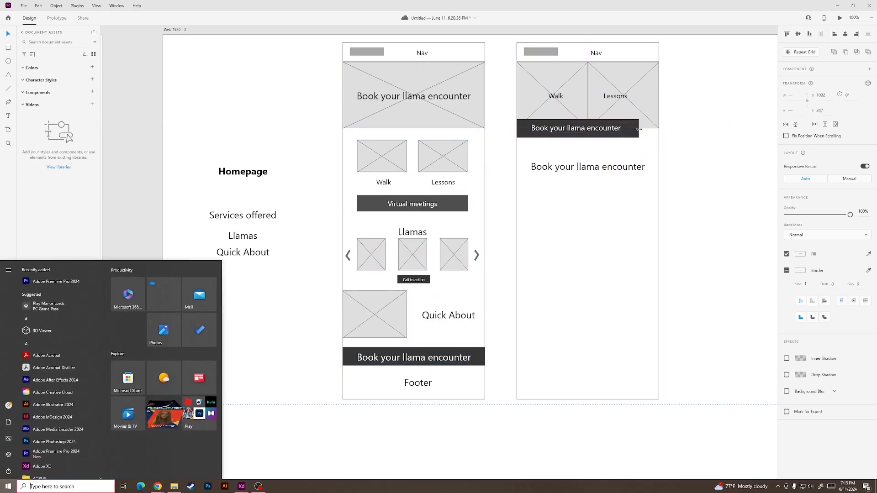
click(638, 156)
click(525, 133)
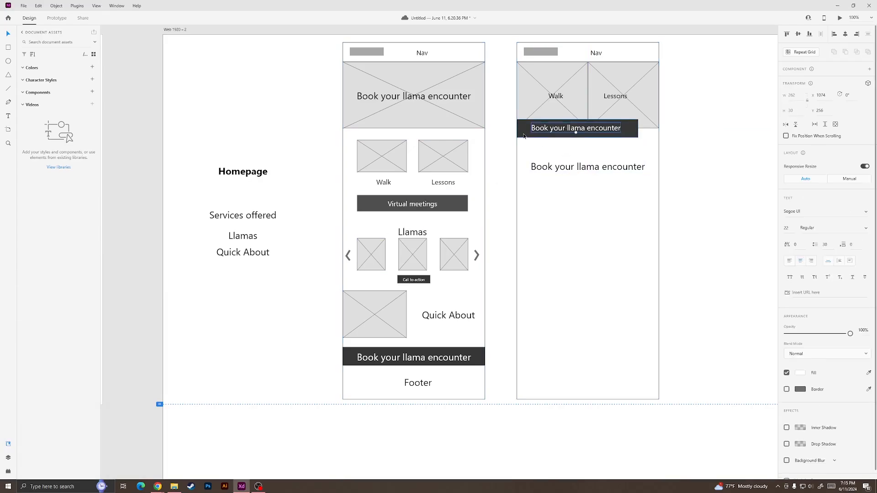
click(572, 144)
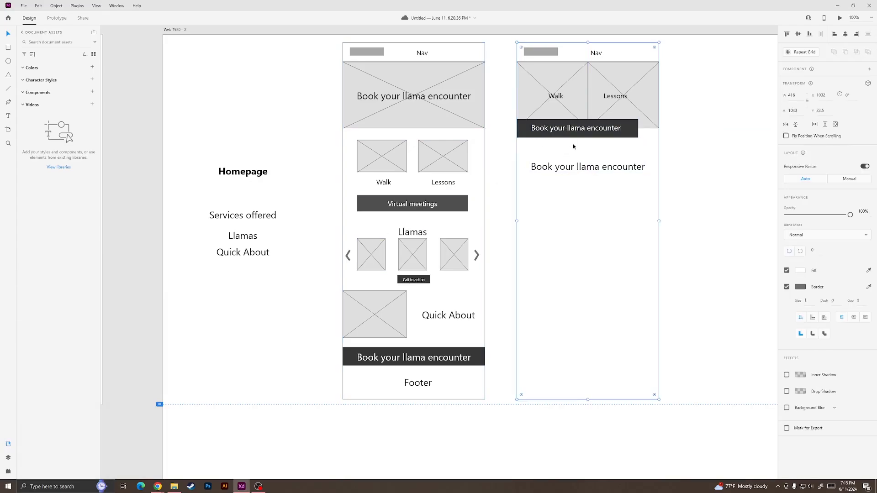
Step: Center the dark booking button across the second hero, narrow it further and center its text inside it
drag(520, 134, 534, 136)
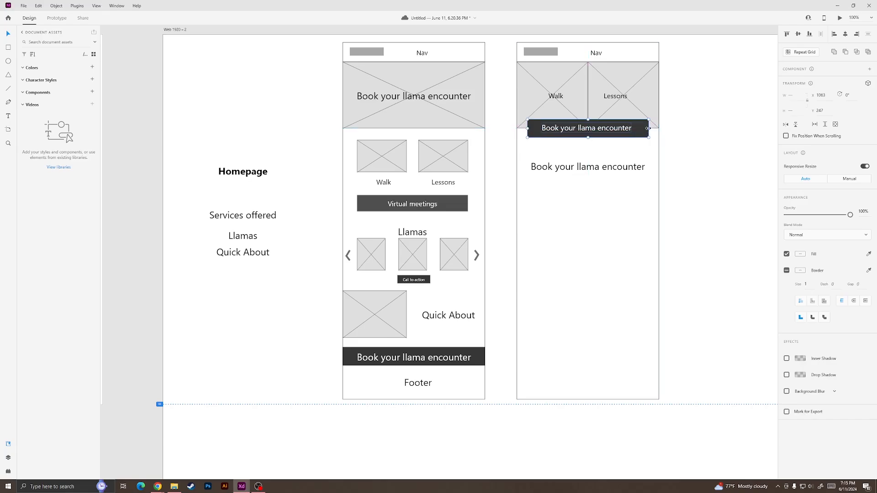
drag(648, 128, 640, 128)
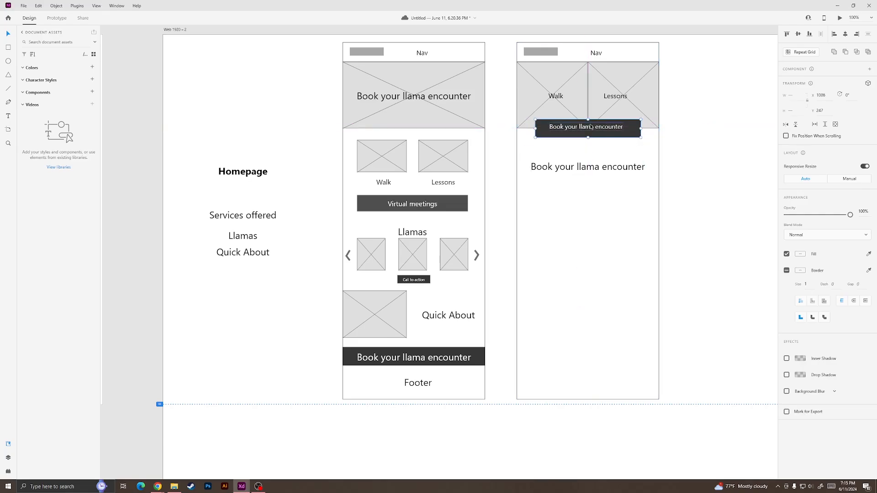
click(845, 34)
click(801, 35)
click(685, 169)
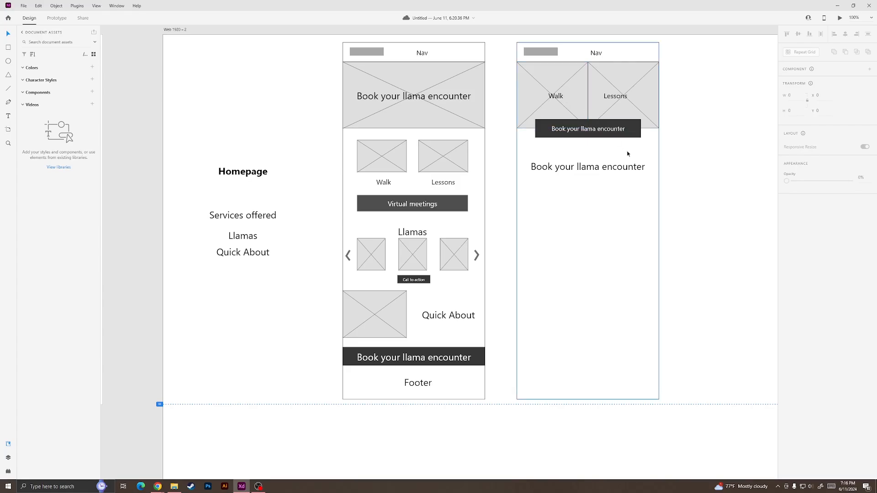
Step: Delete the loose "Book your llama encounter" text and copy the Llamas carousel section below the booking button
click(636, 166)
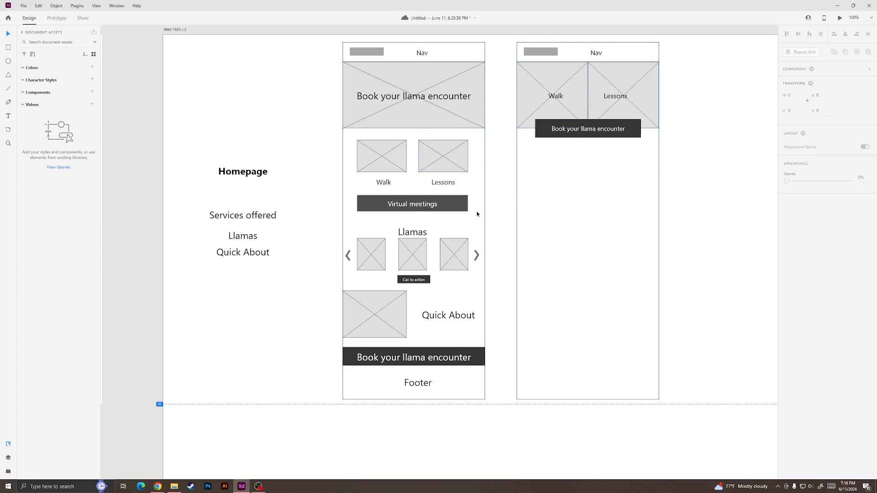
drag(338, 226, 485, 289)
drag(419, 265, 593, 179)
click(700, 253)
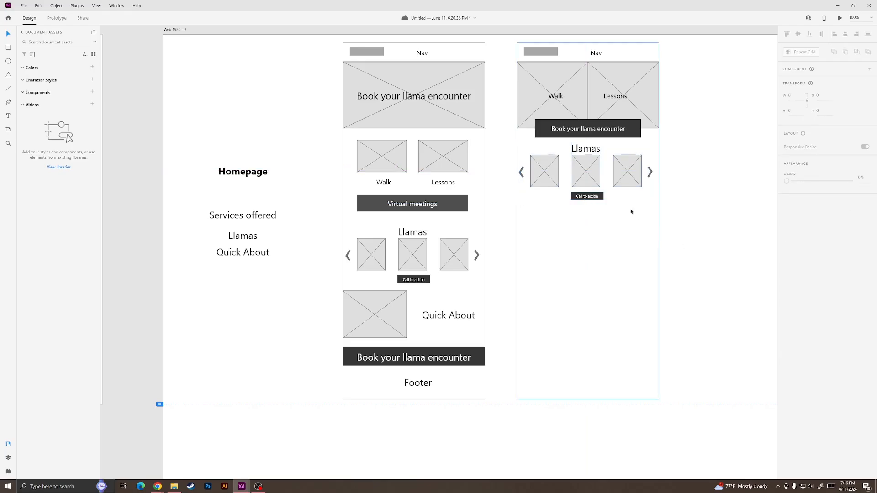
Step: Delete the copied carousel's left arrow and move its Call to action button further down
click(521, 174)
key(Delete)
drag(587, 196, 587, 227)
Step: Shorten the first llama placeholder and stack a copy beneath it, removing the other original placeholders and the right arrow
click(547, 186)
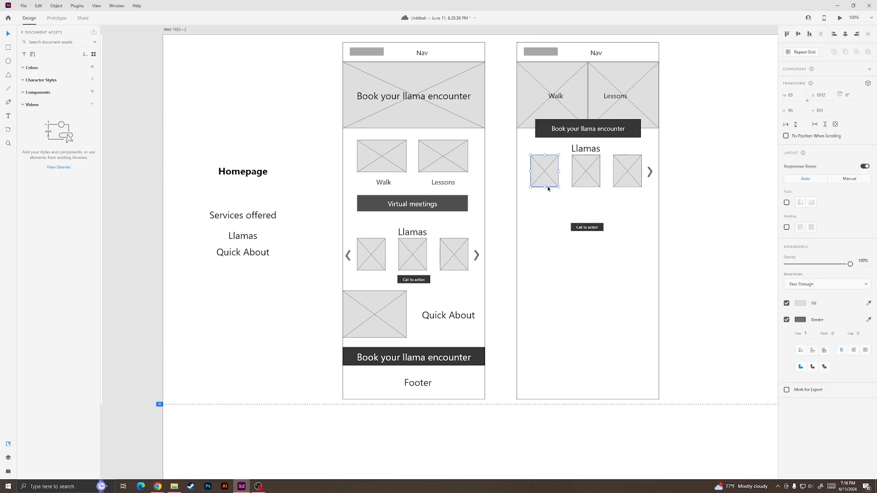
drag(544, 187, 548, 233)
click(587, 178)
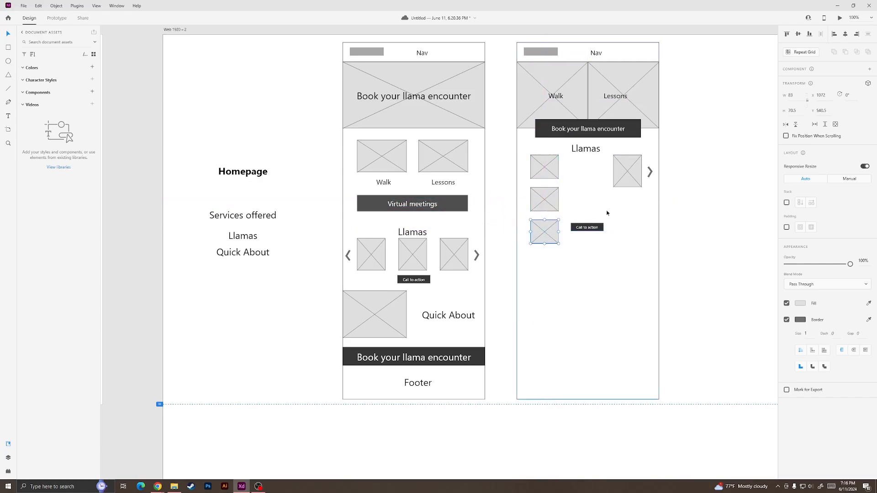
key(Delete)
click(626, 177)
key(Delete)
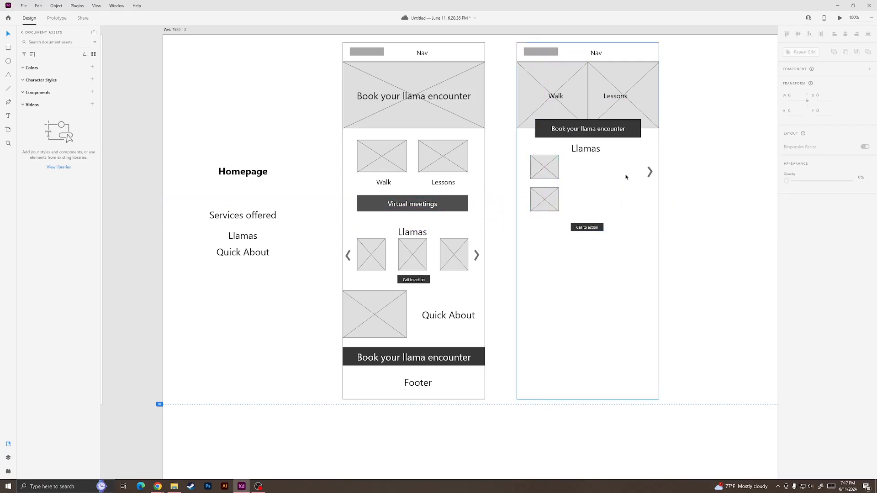
click(649, 174)
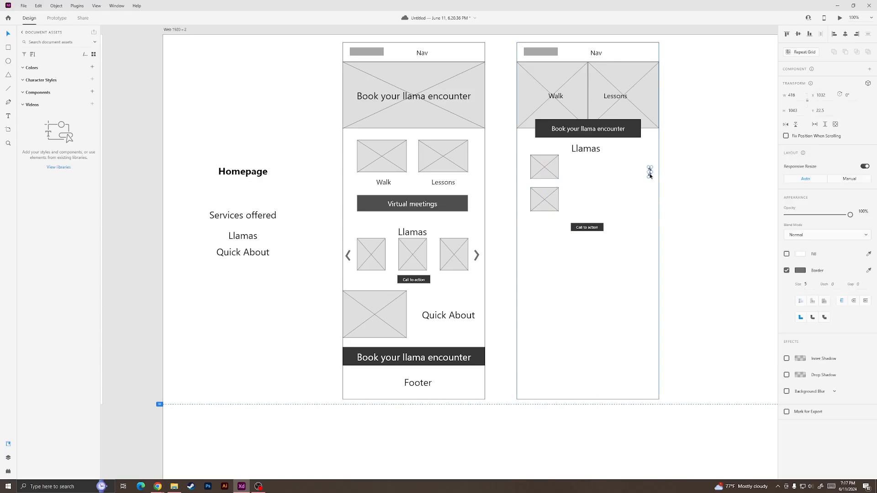
key(Delete)
Step: Duplicate the placeholder column into a three-by-two llama grid and position the Call to action button just below it
drag(679, 197, 625, 173)
key(ctrl+r)
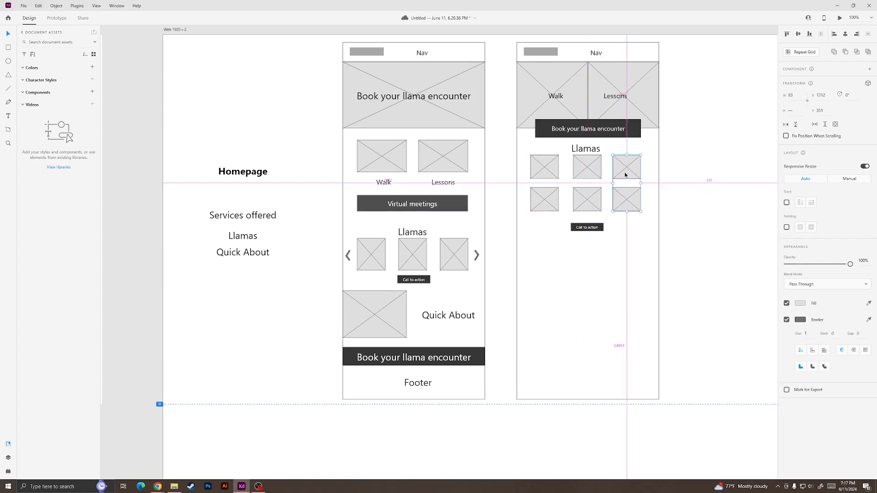
click(684, 222)
drag(594, 231, 593, 228)
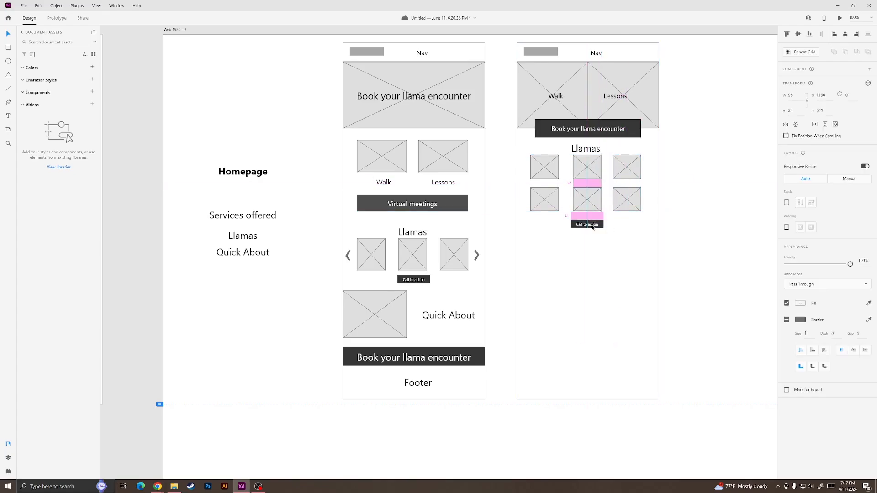
click(716, 259)
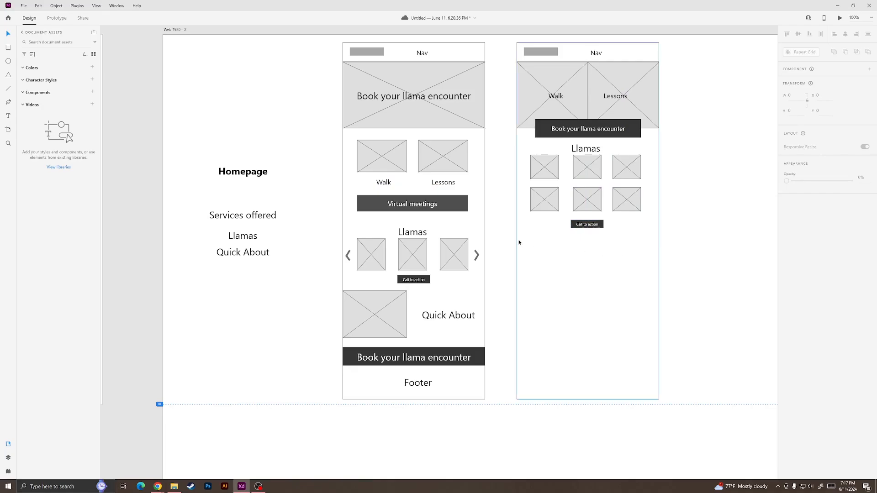
Step: Copy the Quick About image and text into the second wireframe, with the image full-width and the text centered on it
click(391, 321)
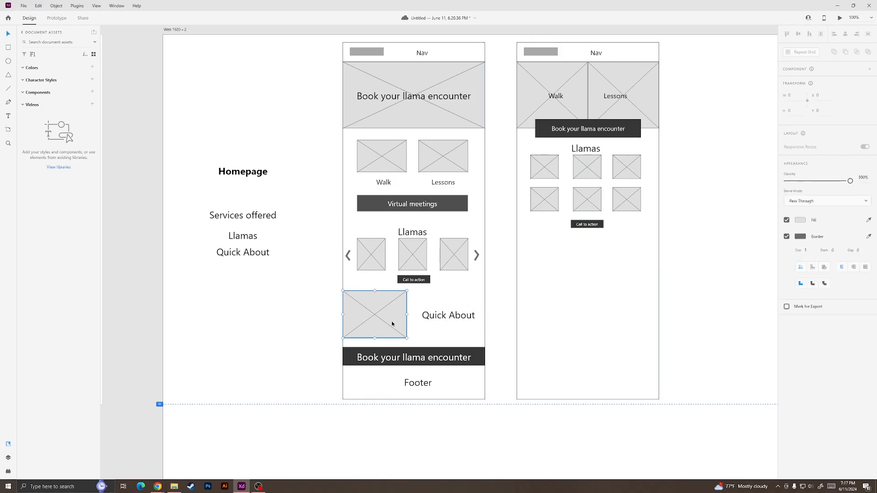
shift+click(445, 319)
drag(445, 320, 619, 284)
click(669, 323)
click(560, 315)
shift+click(616, 324)
Step: Copy the dark booking bar, its text and the Footer label below the second wireframe's Quick About section
click(482, 361)
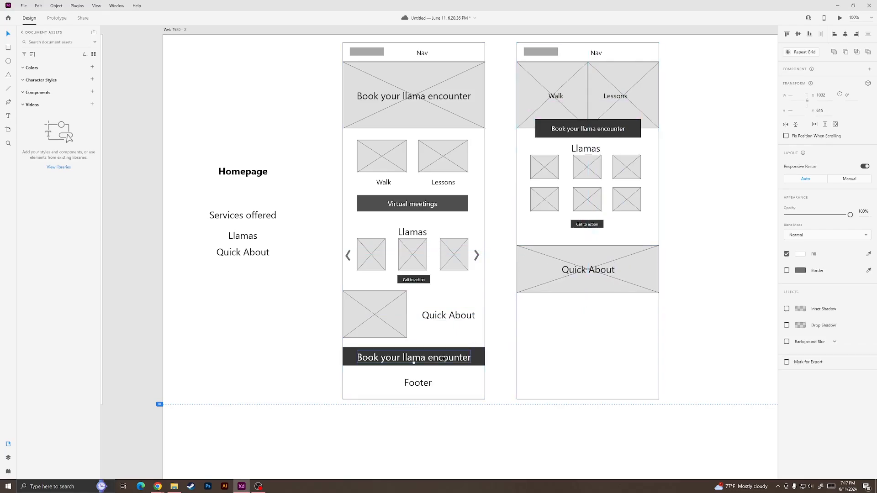
drag(482, 360, 596, 327)
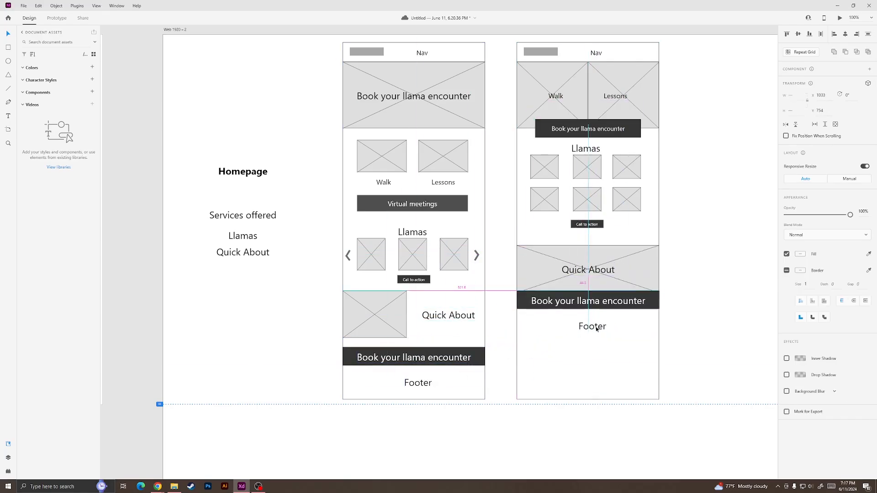
click(672, 333)
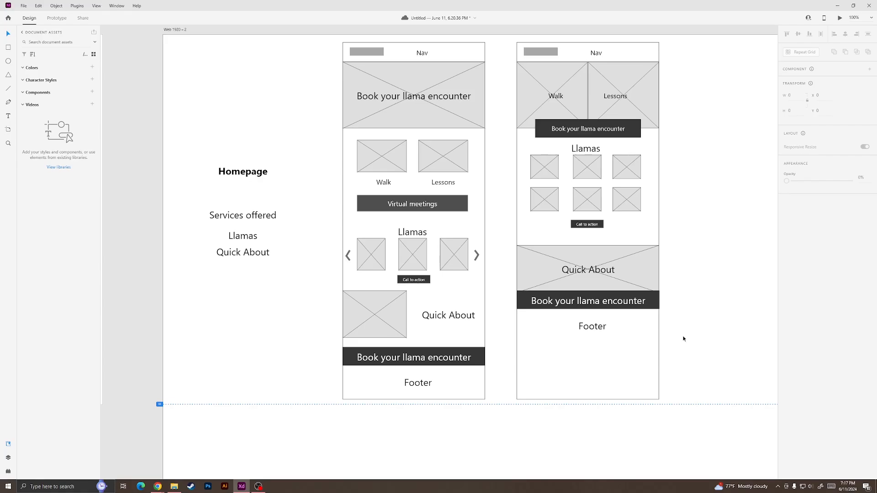
Step: Move the second wireframe's dark booking bar and Footer text down to leave a gap below Quick About
key(ctrl+minus)
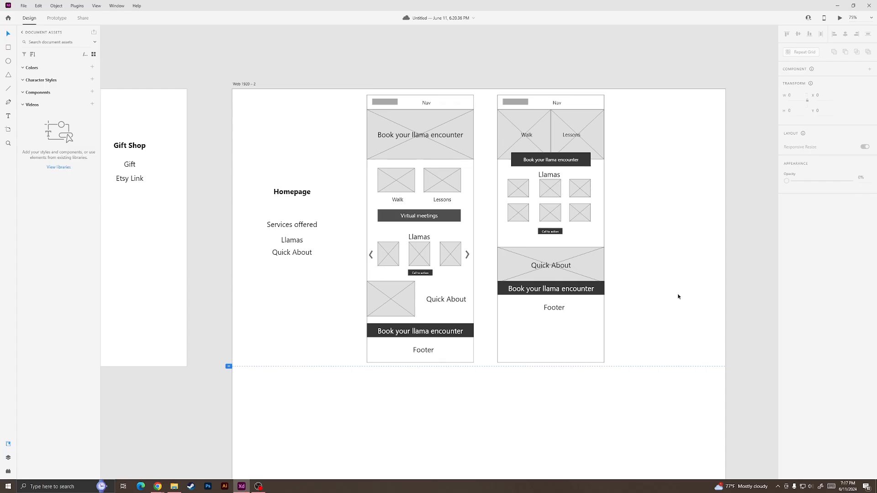
drag(269, 295, 412, 335)
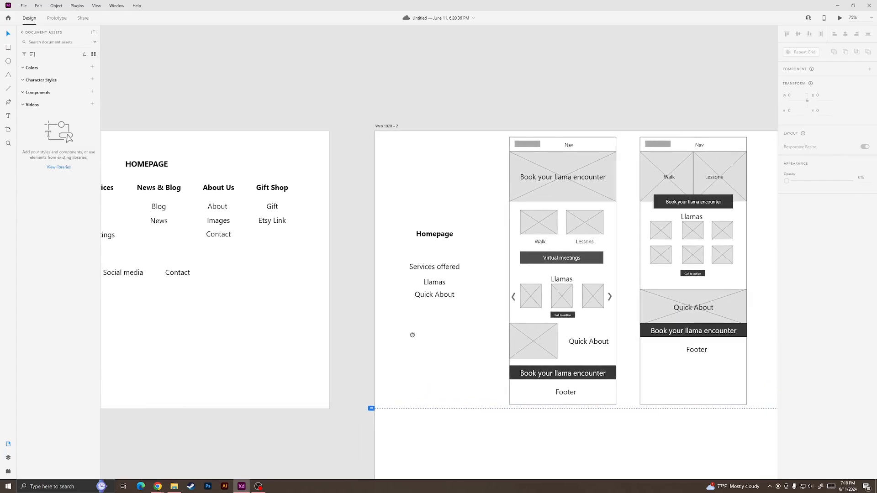
click(696, 349)
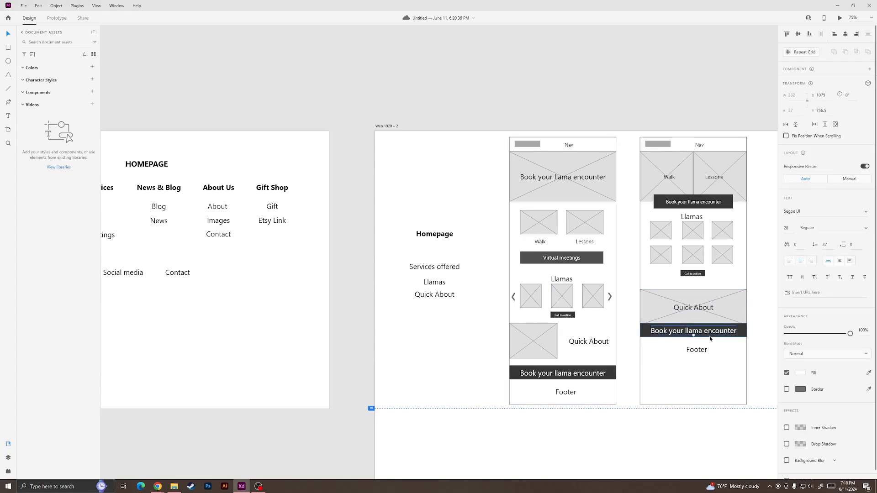
shift+click(741, 332)
drag(741, 332, 741, 366)
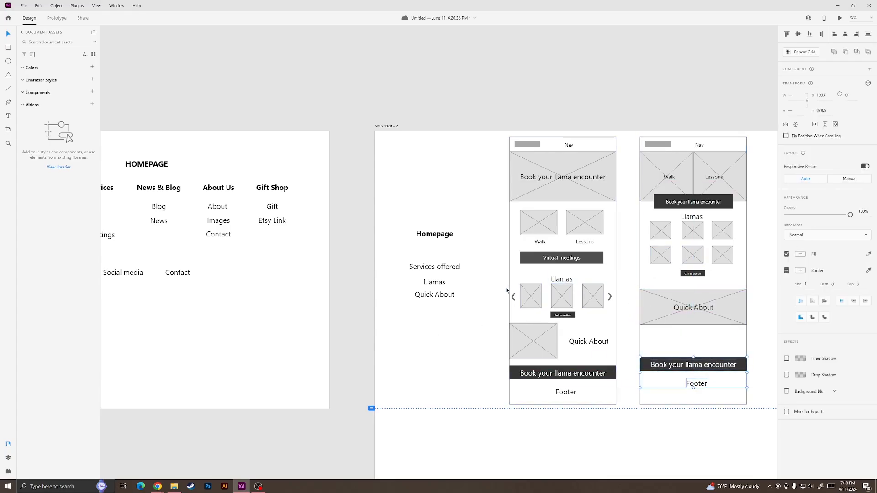
Step: Copy the first wireframe's carousel placeholders and arrows into the gap below the second wireframe's Quick About section
click(611, 307)
drag(610, 304, 731, 345)
shift+click(615, 313)
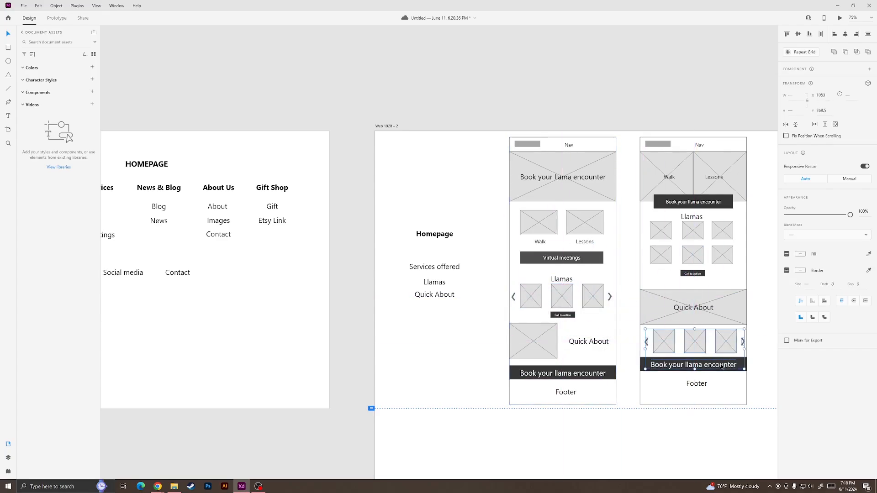
Step: Shift the second wireframe's lower carousel, booking bar and Footer text slightly down for more space below Quick About
double_click(703, 386)
key(Escape)
key(Escape)
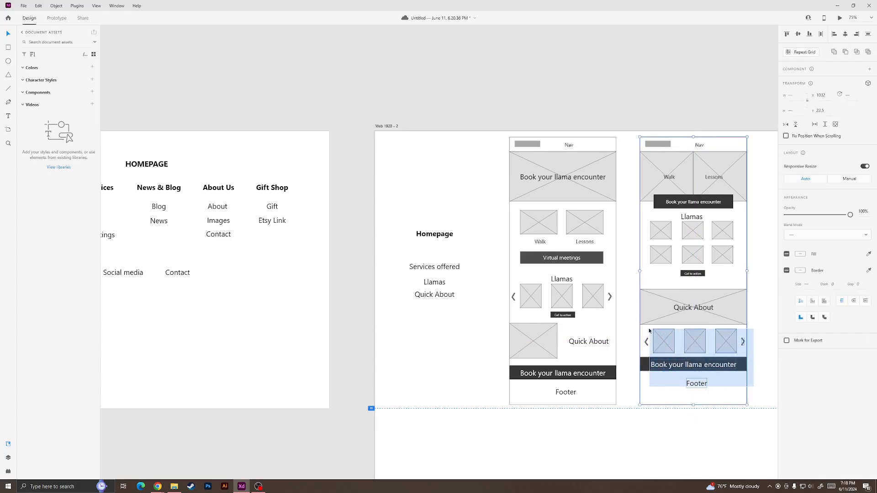
shift+click(738, 381)
drag(737, 367, 738, 374)
click(763, 370)
click(698, 352)
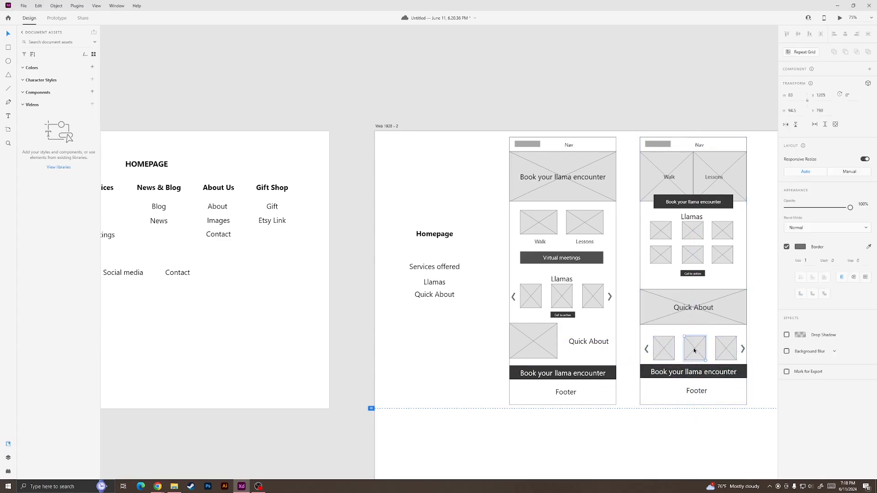
Step: Delete the crossed lines from the three placeholders in the second wireframe's lower carousel, leaving plain grey boxes
key(Delete)
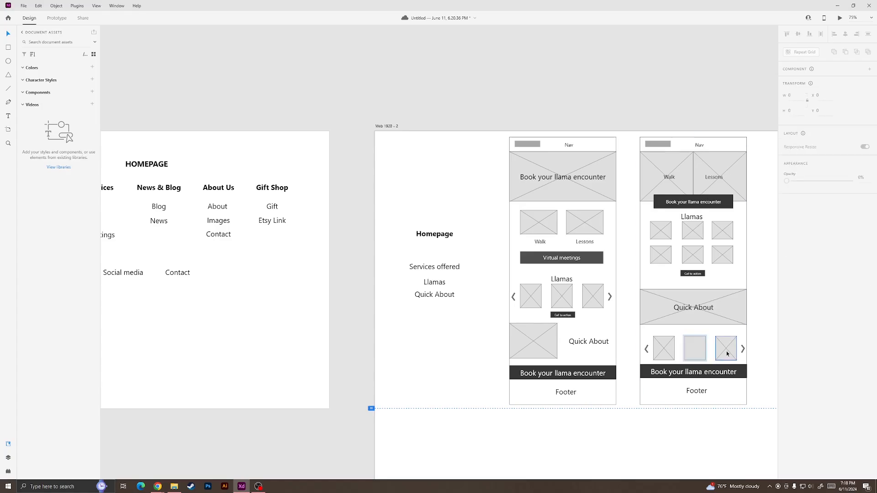
click(727, 352)
double_click(727, 352)
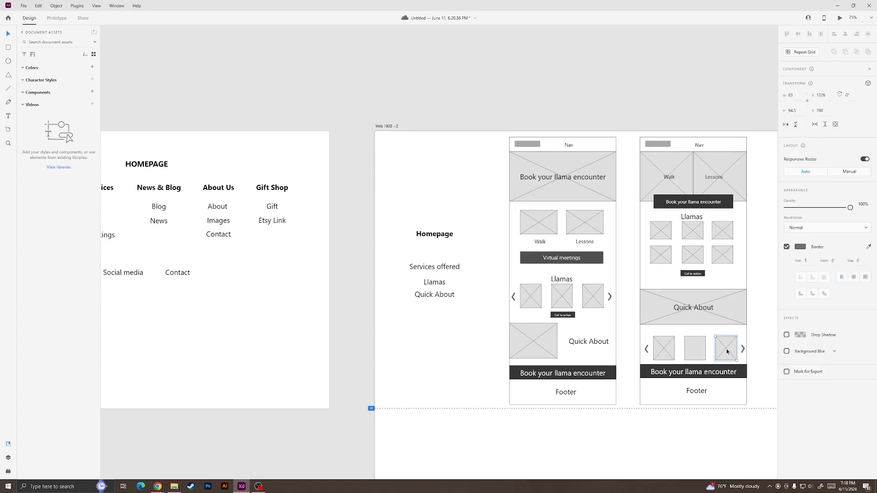
key(Delete)
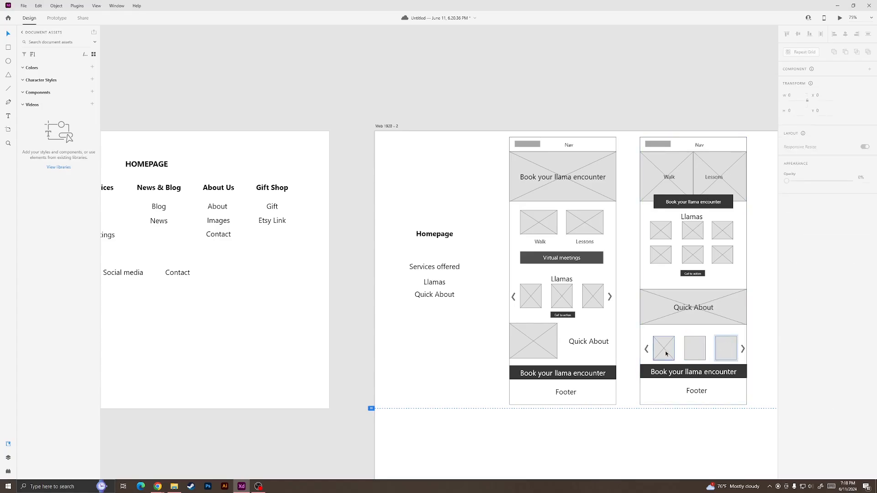
click(666, 353)
double_click(664, 352)
key(Delete)
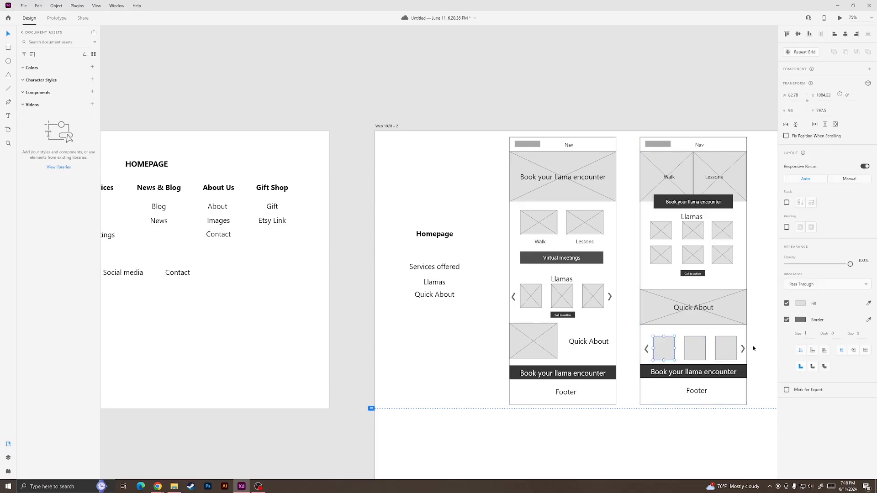
Step: Shift the second wireframe's bottom booking bar, Footer text and lower carousel slightly down to make room for a heading below Quick About
click(706, 379)
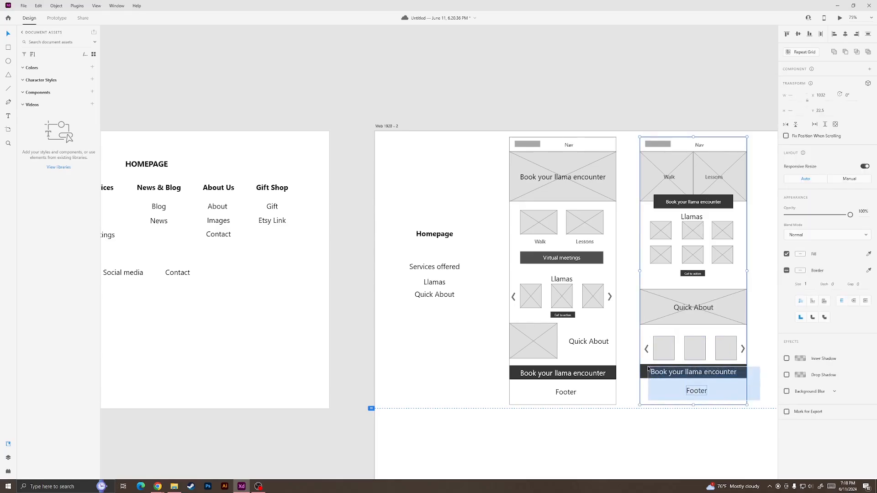
drag(662, 372, 662, 377)
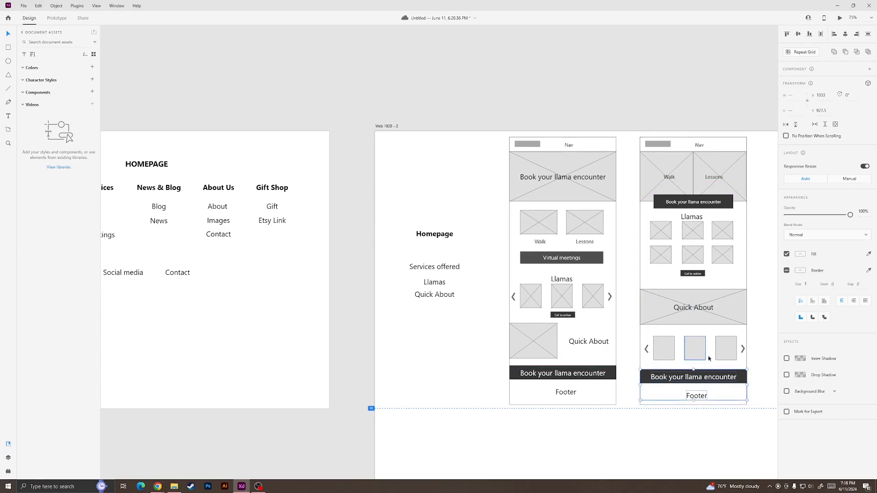
click(653, 347)
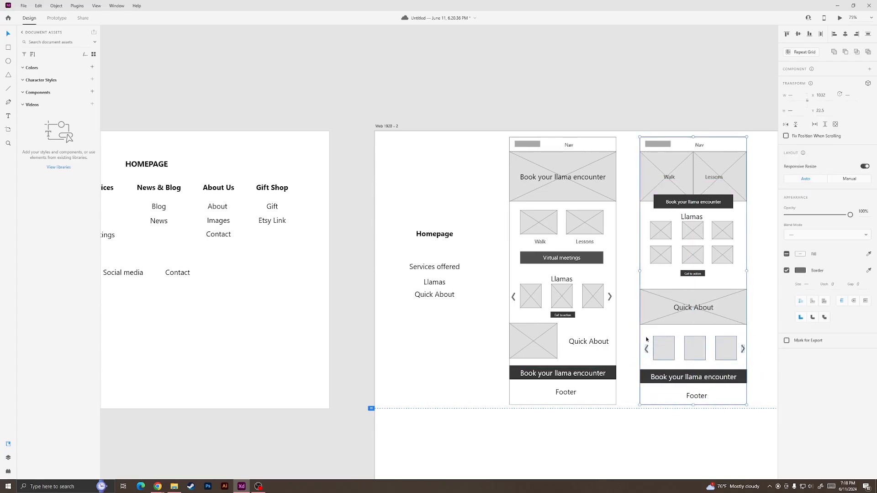
shift+click(646, 340)
drag(661, 348, 662, 354)
Step: Copy the second wireframe's Footer label above the lower carousel and change the copy's text to "Blogs & News"
drag(700, 393, 702, 332)
double_click(696, 333)
text(Bl)
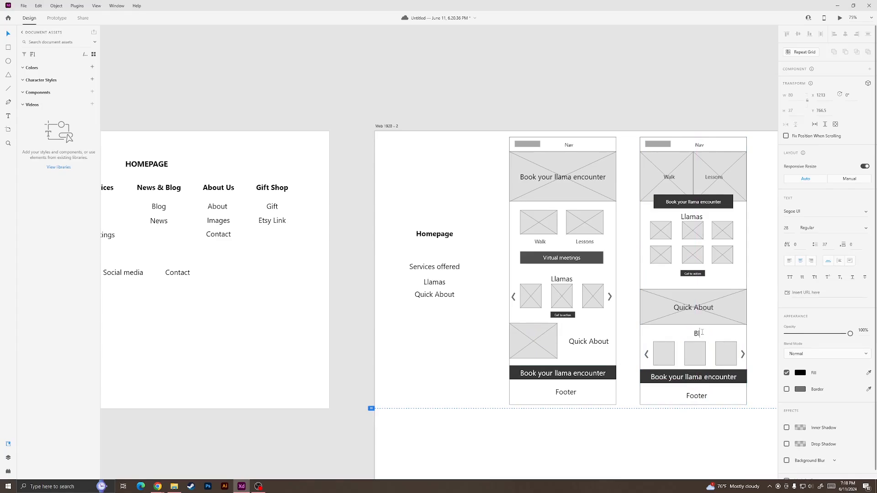
text(ogs & News)
click(763, 309)
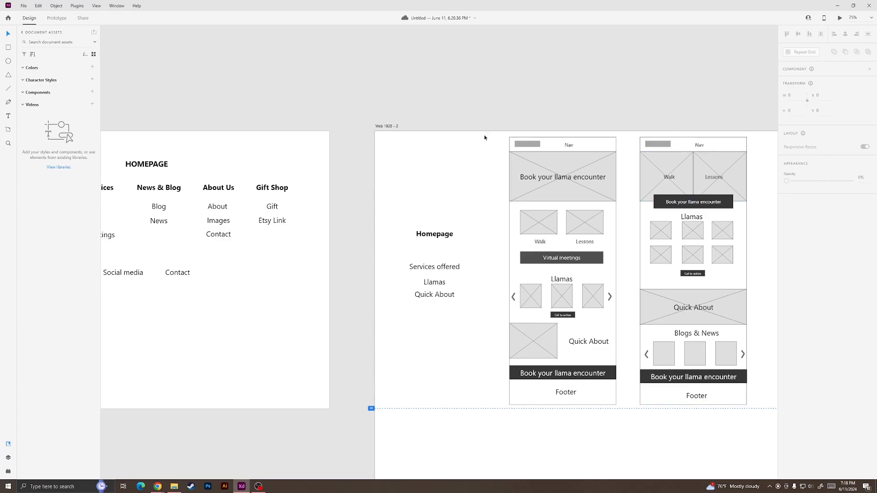
Step: Save the wireframe document
drag(486, 137, 378, 125)
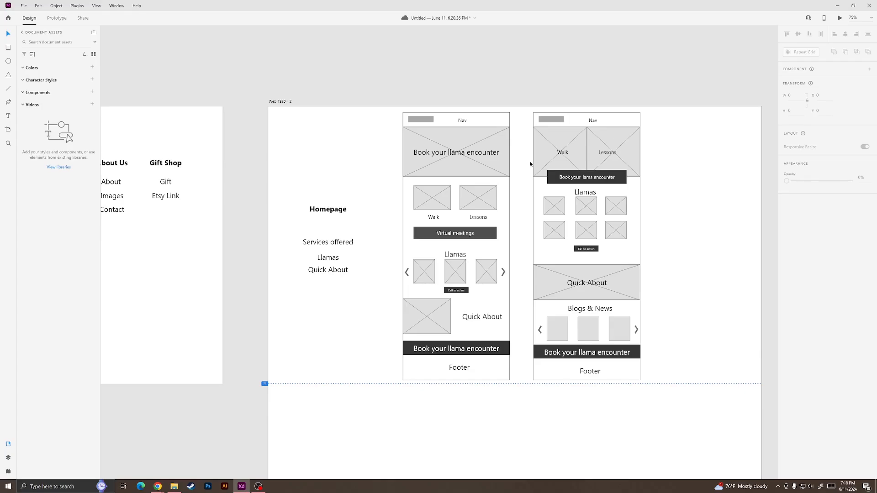
key(ctrl+s)
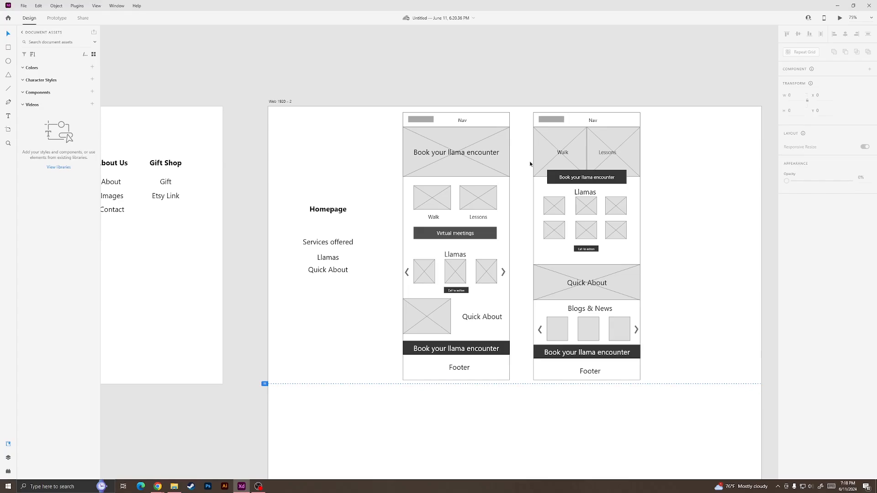